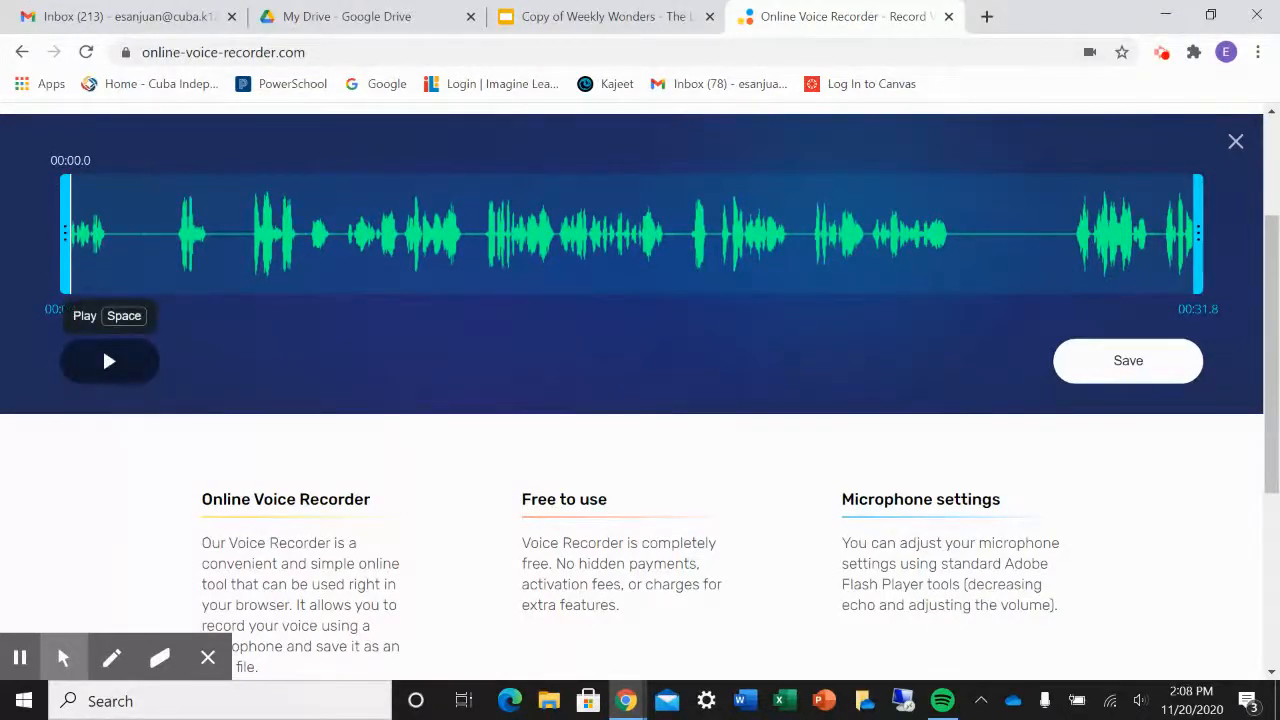
Play the beginning of the recording to locate the start of speech, and trim its start to about 00:02.7.
{"action": "left_click", "coordinate": [110, 363]}
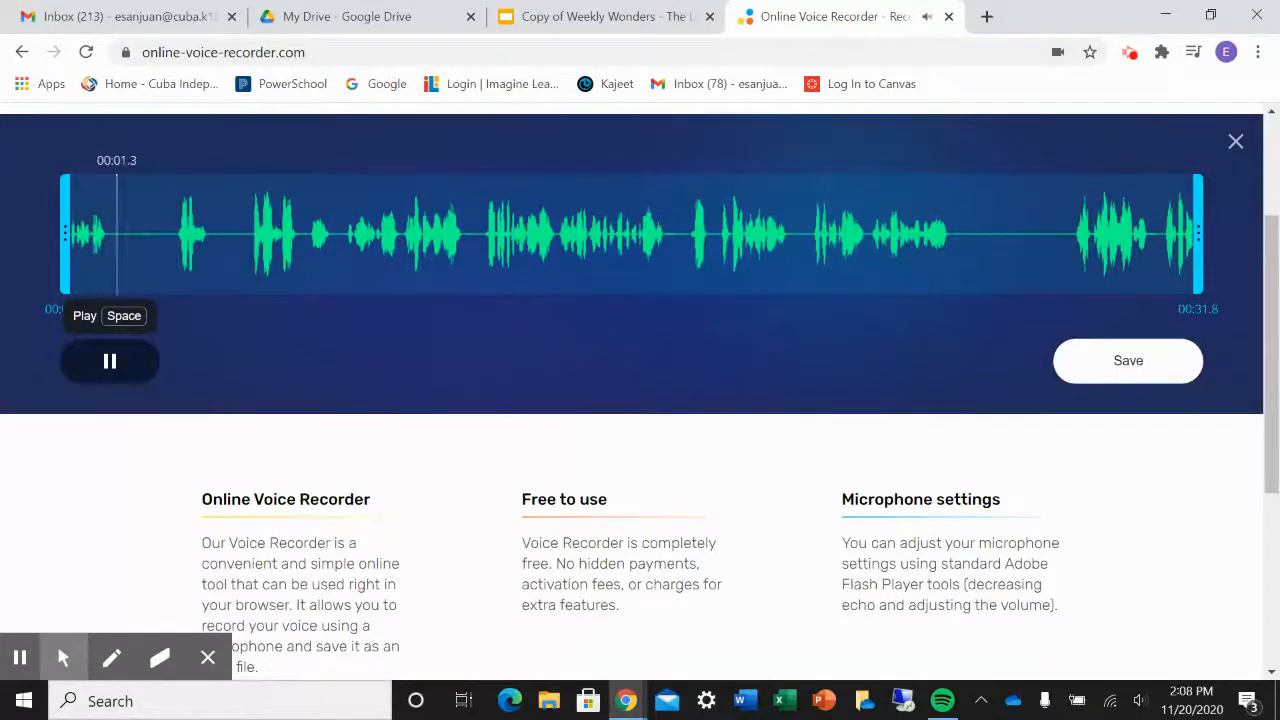
{"action": "left_click", "coordinate": [112, 366]}
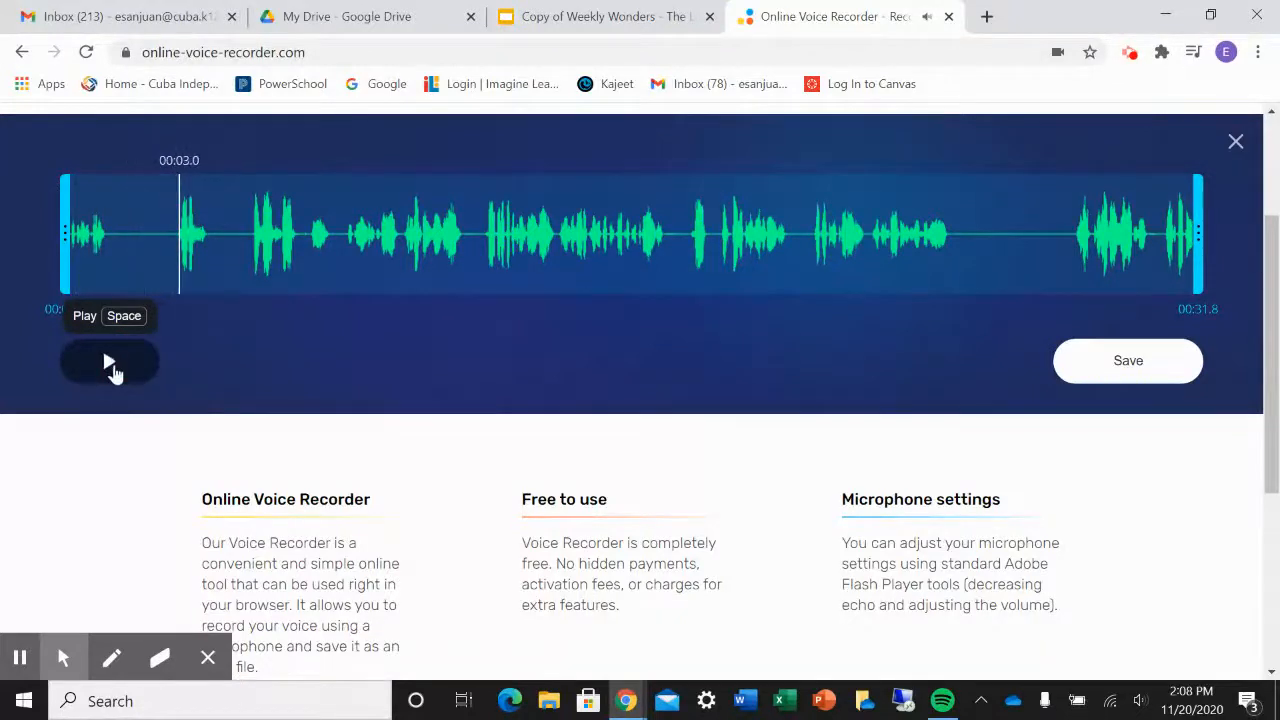
{"action": "left_click", "coordinate": [175, 240]}
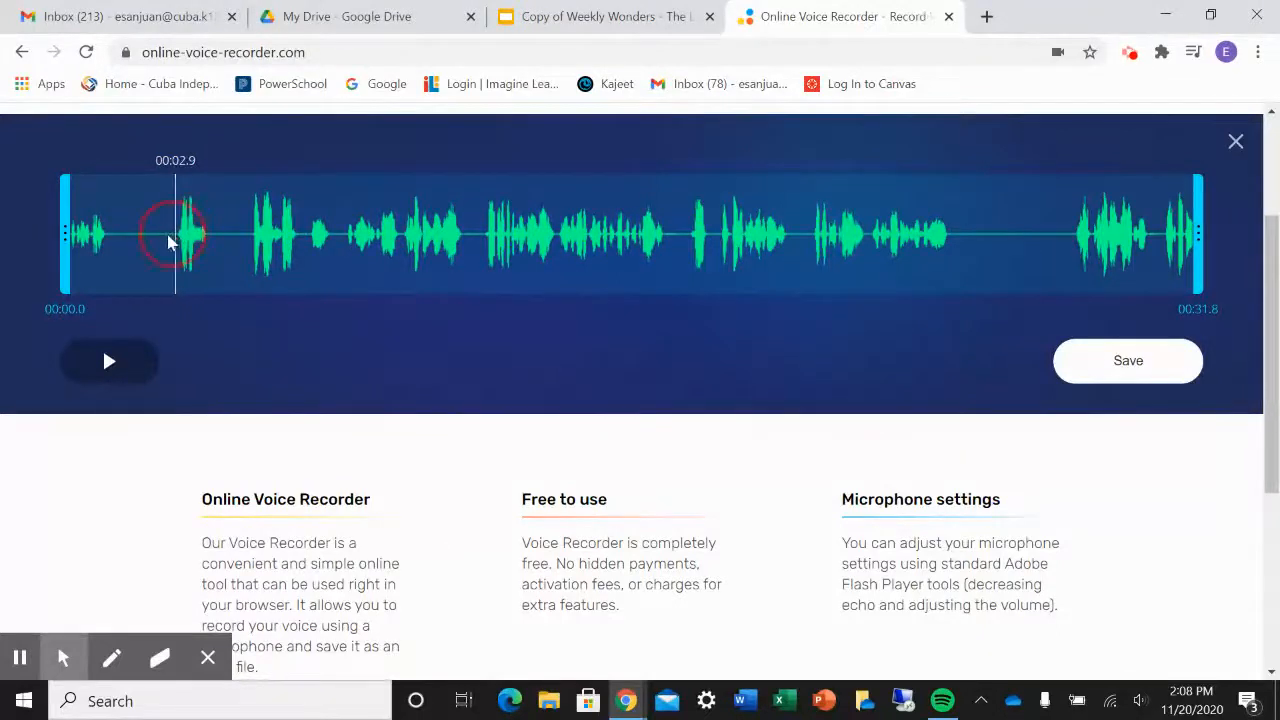
{"action": "left_click", "coordinate": [160, 241]}
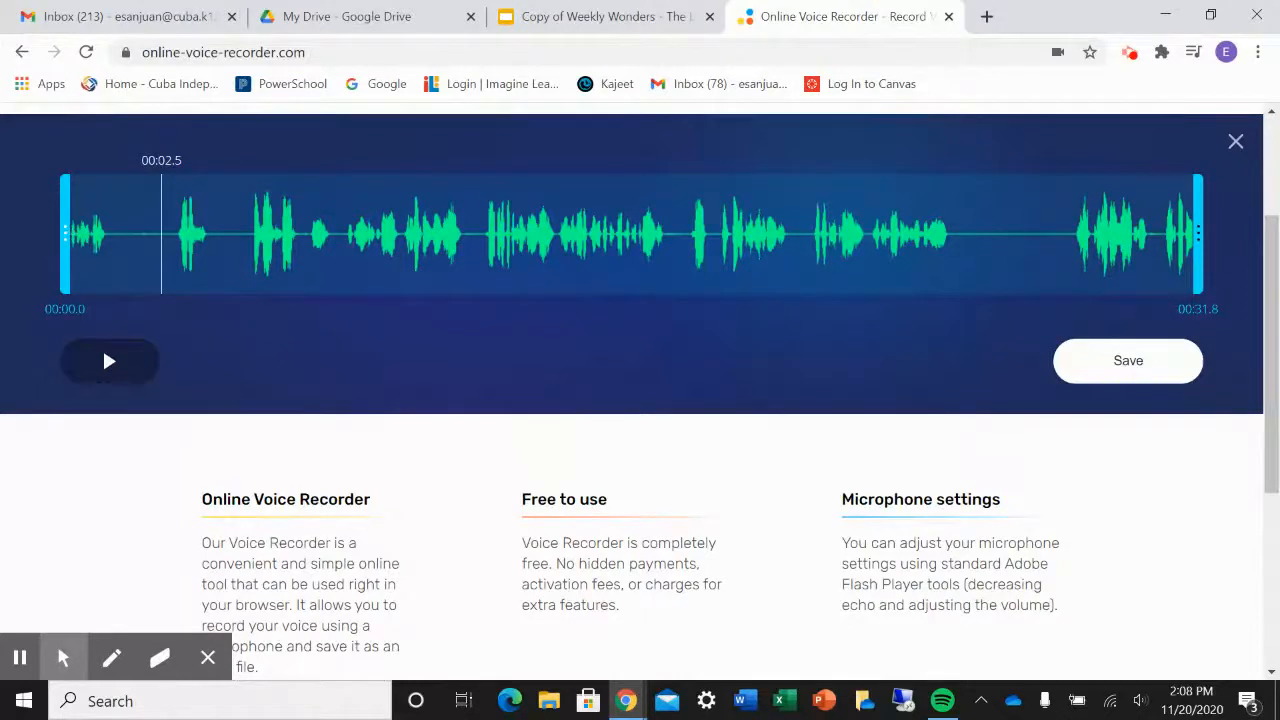
{"action": "left_click_drag", "start_coordinate": [64, 231], "coordinate": [156, 238]}
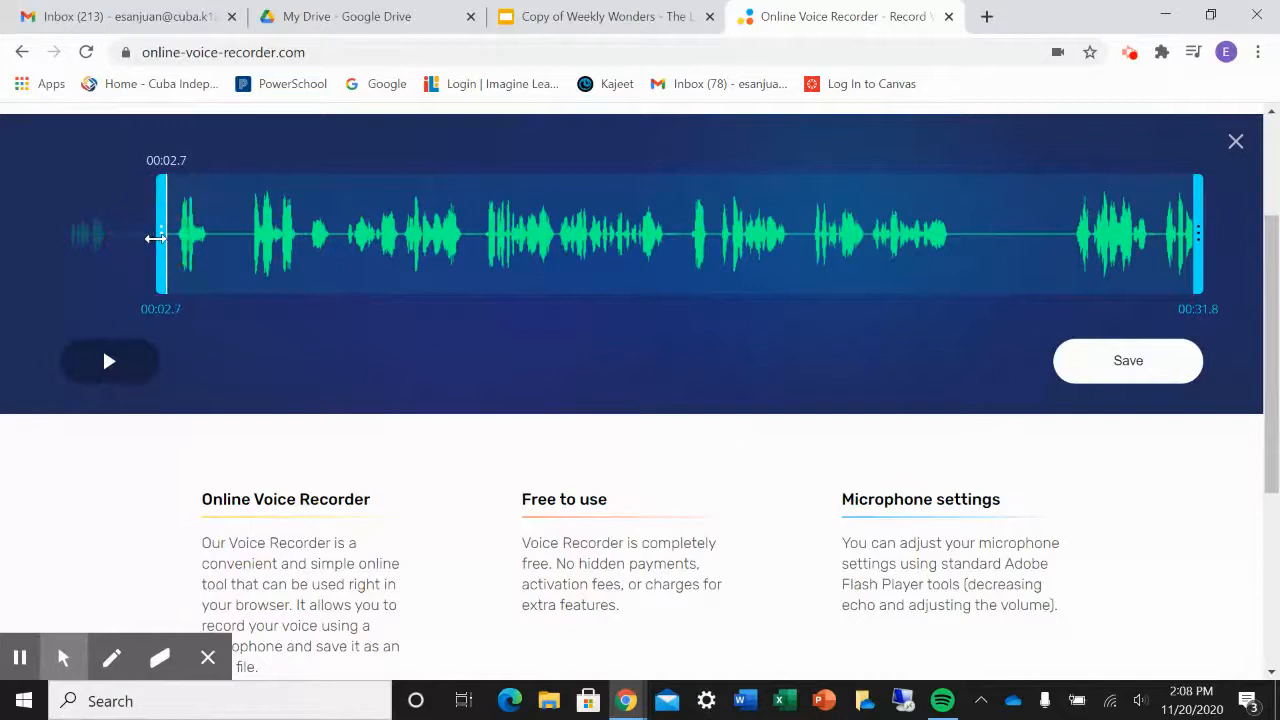
Play the recording near its final words to locate the end of speech, and trim its end to about 00:25.1.
{"action": "left_click", "coordinate": [928, 243]}
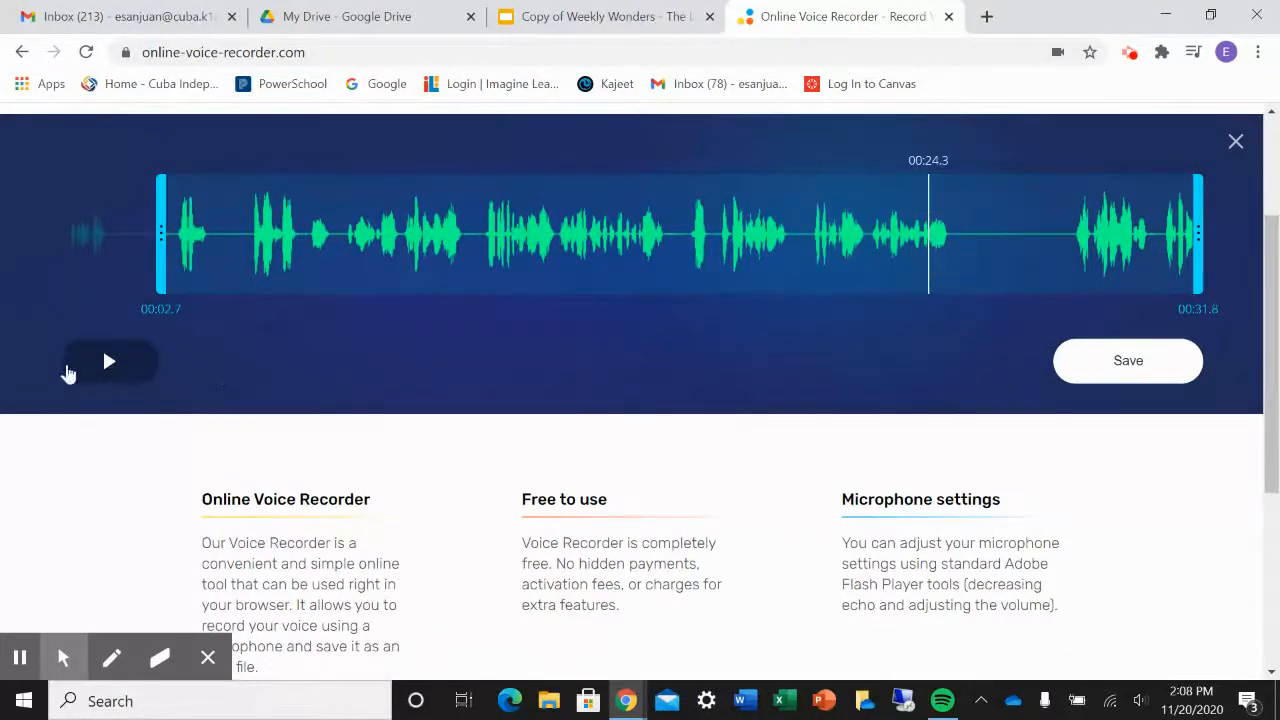
{"action": "left_click", "coordinate": [106, 363]}
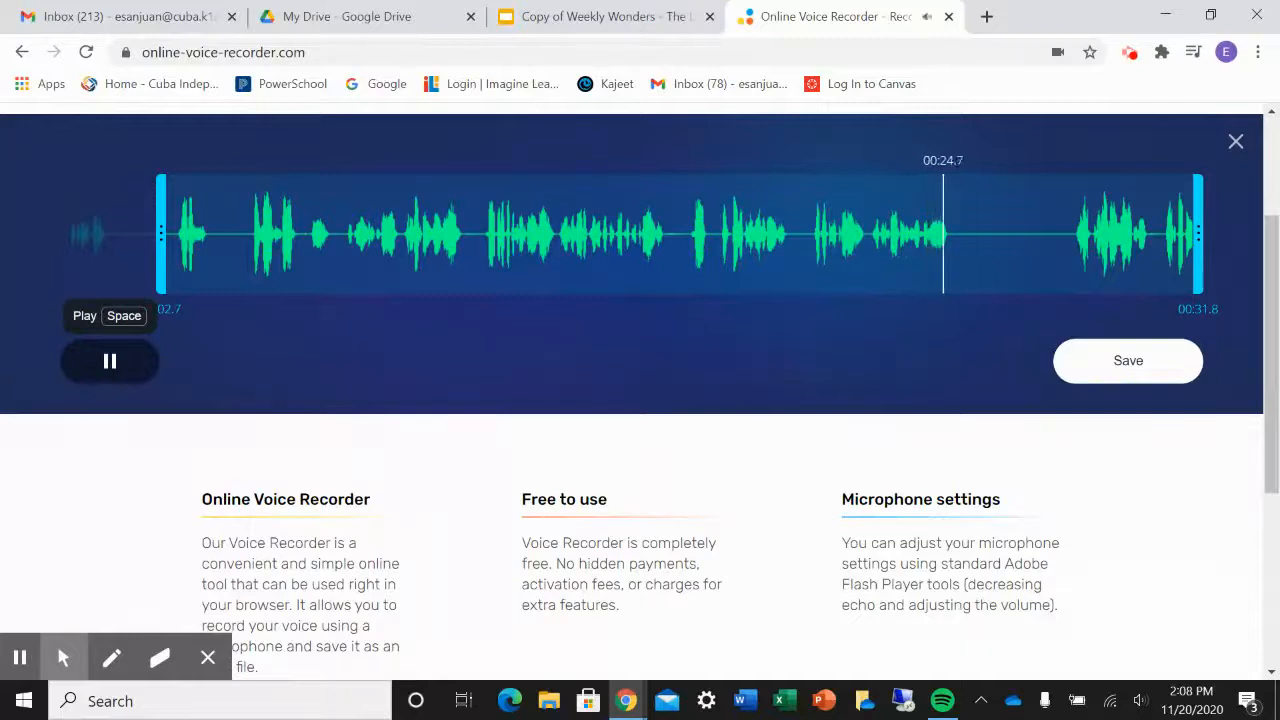
{"action": "left_click", "coordinate": [104, 366]}
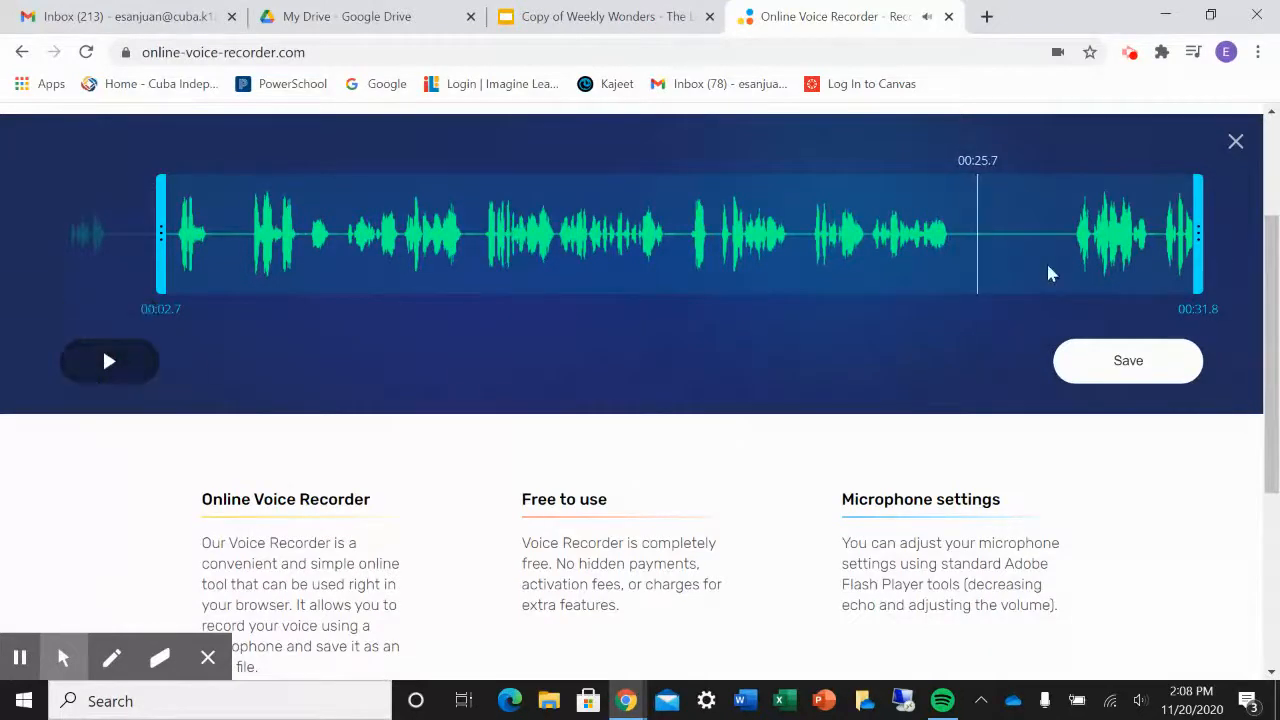
{"action": "left_click", "coordinate": [961, 242]}
{"action": "left_click_drag", "start_coordinate": [1201, 234], "coordinate": [958, 254]}
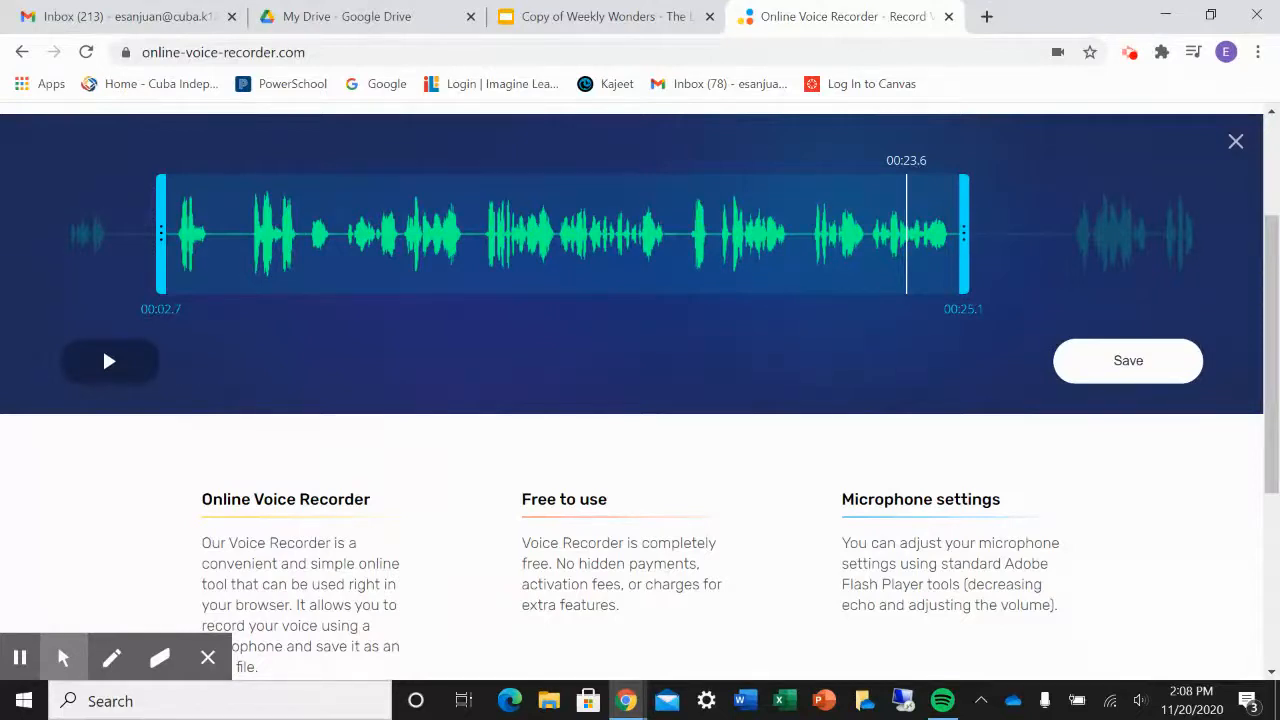
Play back the trimmed recording to check its end and beginning.
{"action": "left_click", "coordinate": [112, 365]}
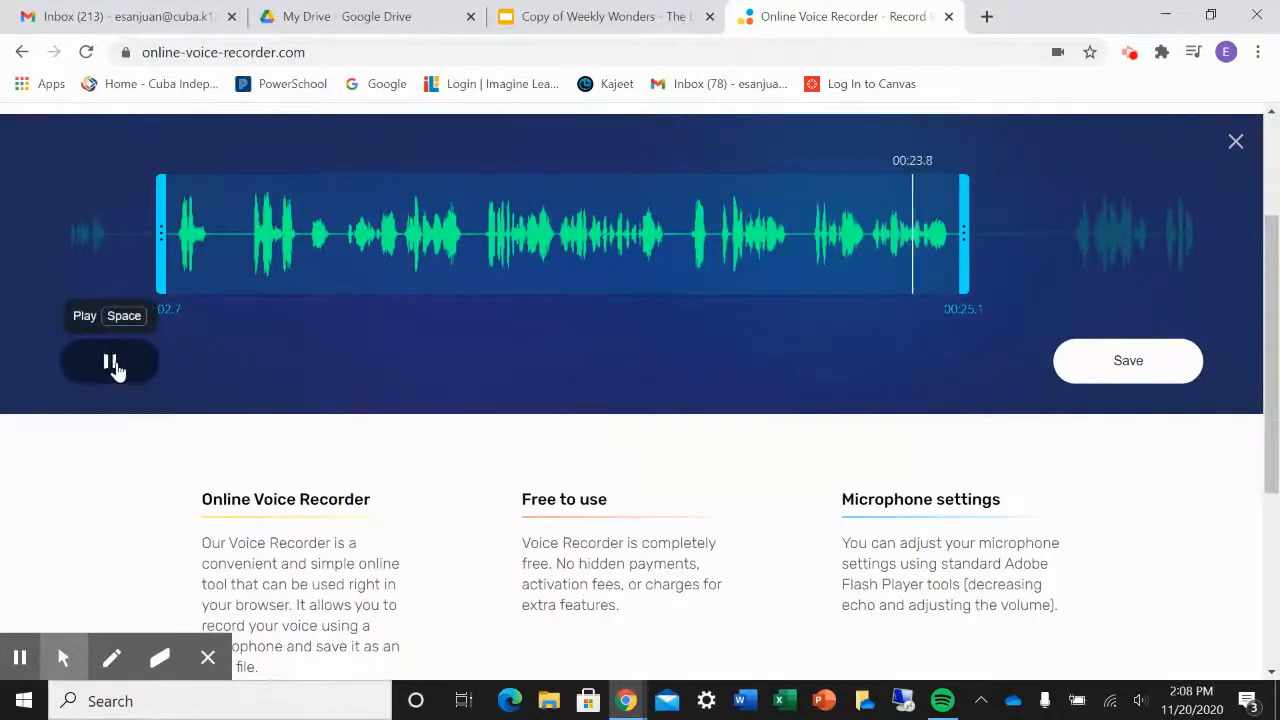
{"action": "left_click", "coordinate": [132, 358]}
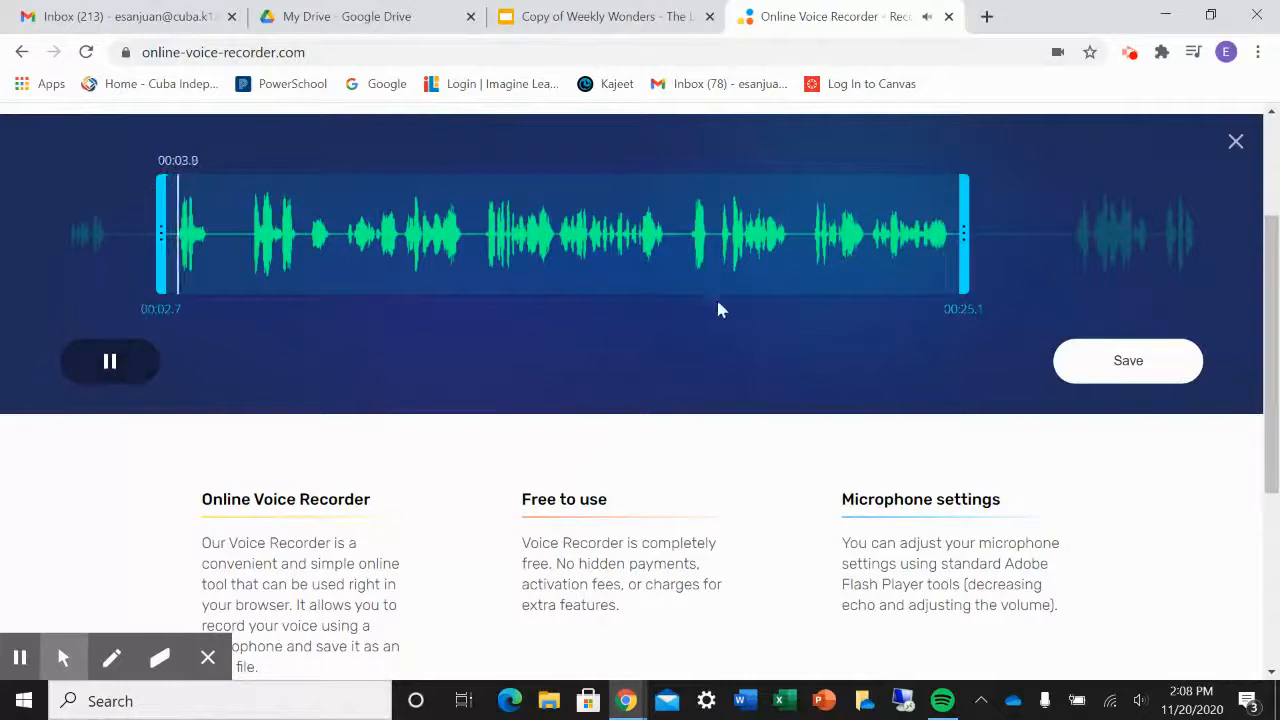
{"action": "left_click", "coordinate": [112, 360]}
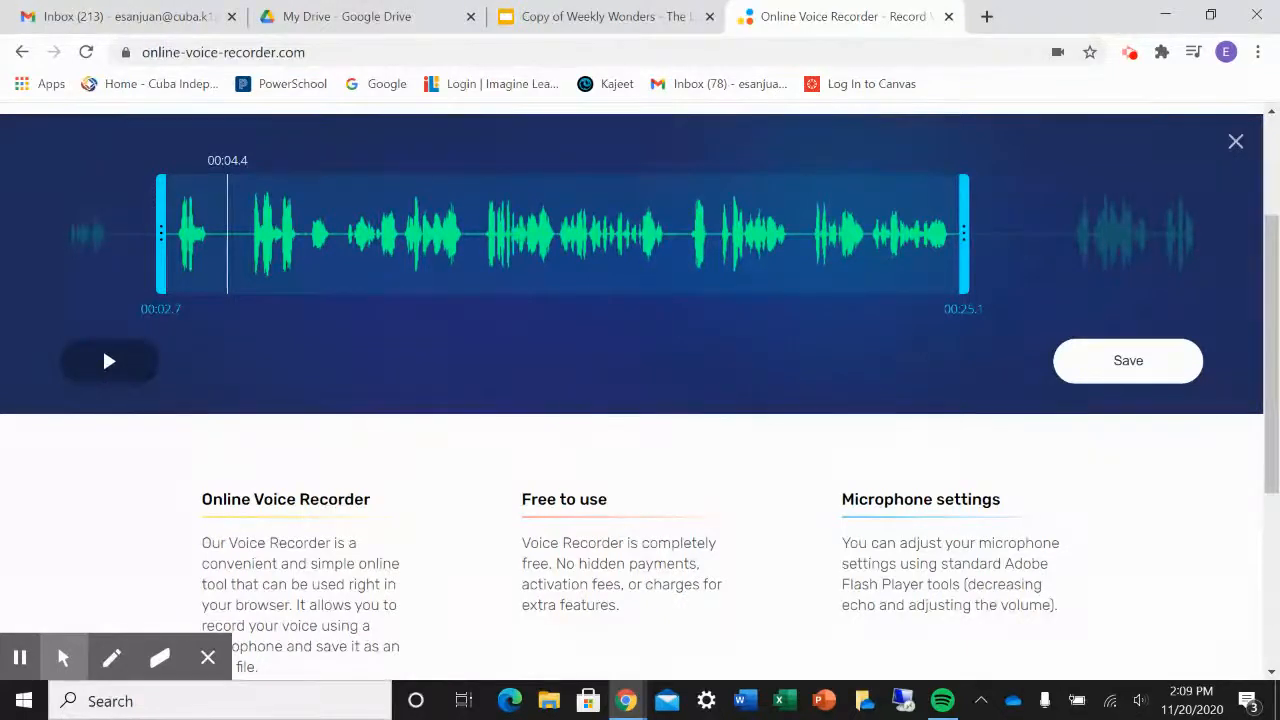
Save the trimmed recording to the computer and finish editing it.
{"action": "left_click", "coordinate": [1135, 365]}
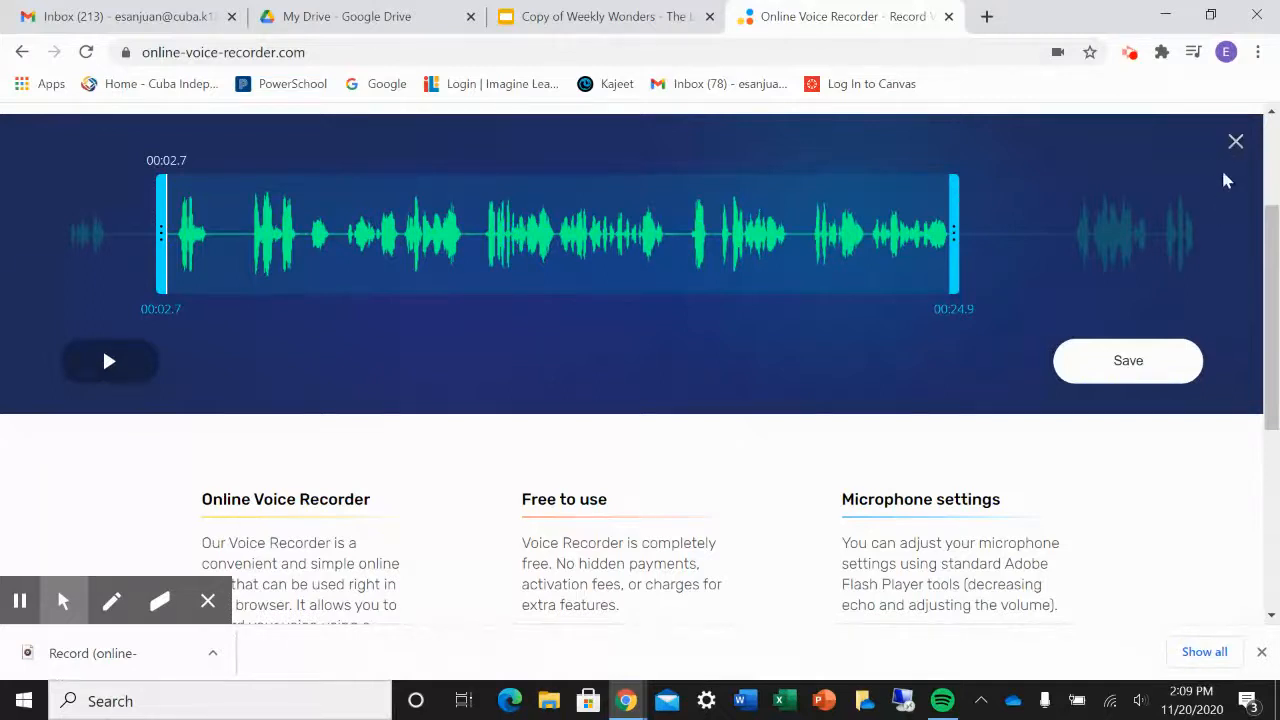
{"action": "left_click", "coordinate": [1236, 142]}
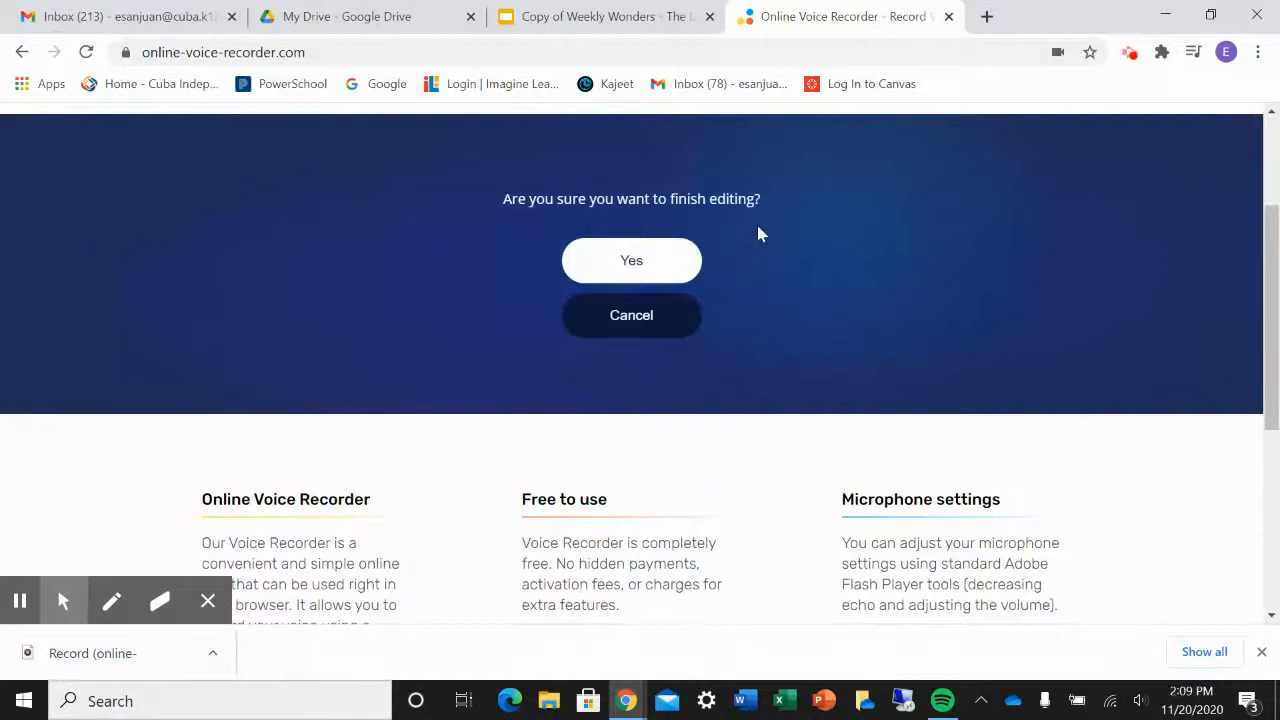
{"action": "left_click", "coordinate": [633, 262]}
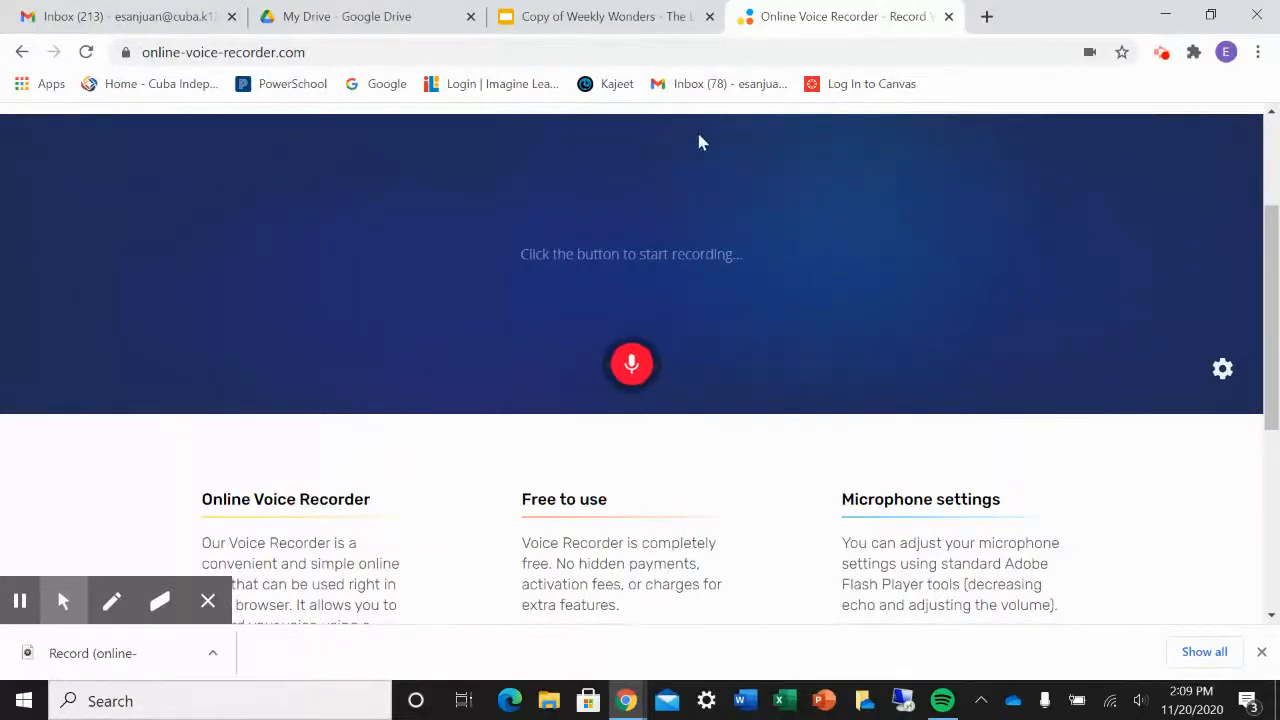
Make a new voice recording for slide 5 of the Weekly Wonders presentation, showing the slide while recording.
{"action": "left_click", "coordinate": [628, 20]}
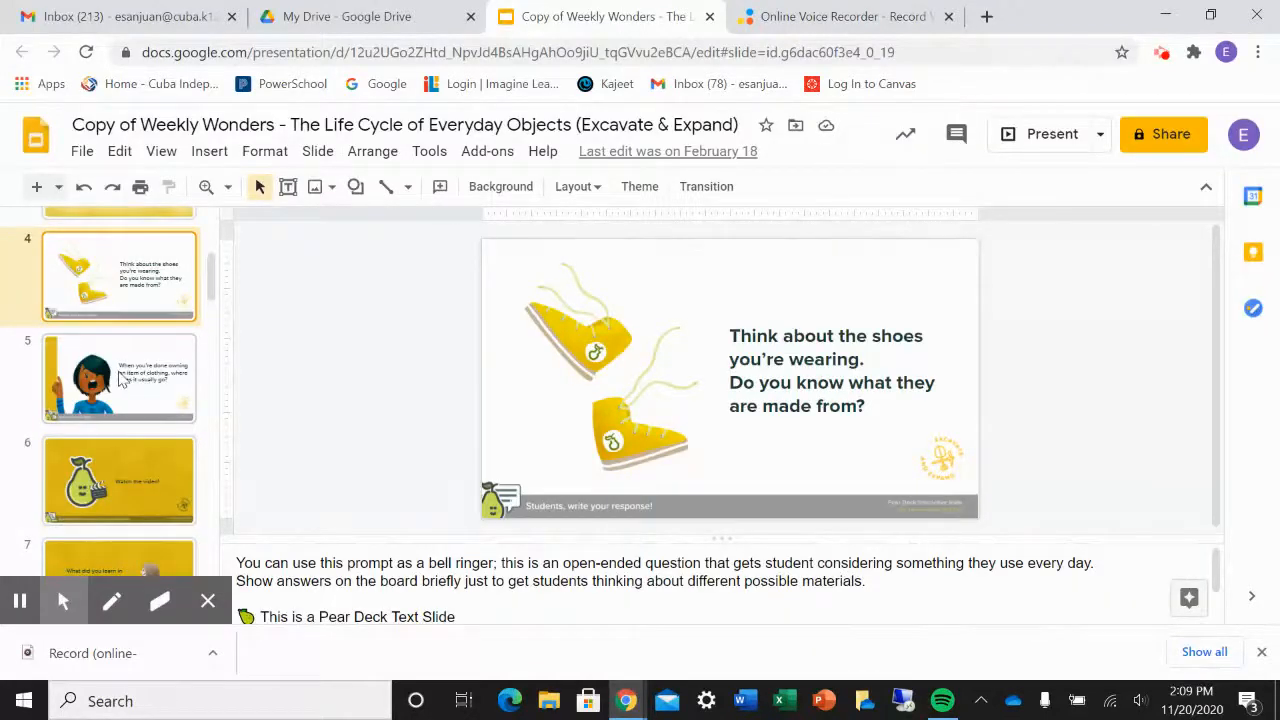
{"action": "left_click", "coordinate": [120, 378]}
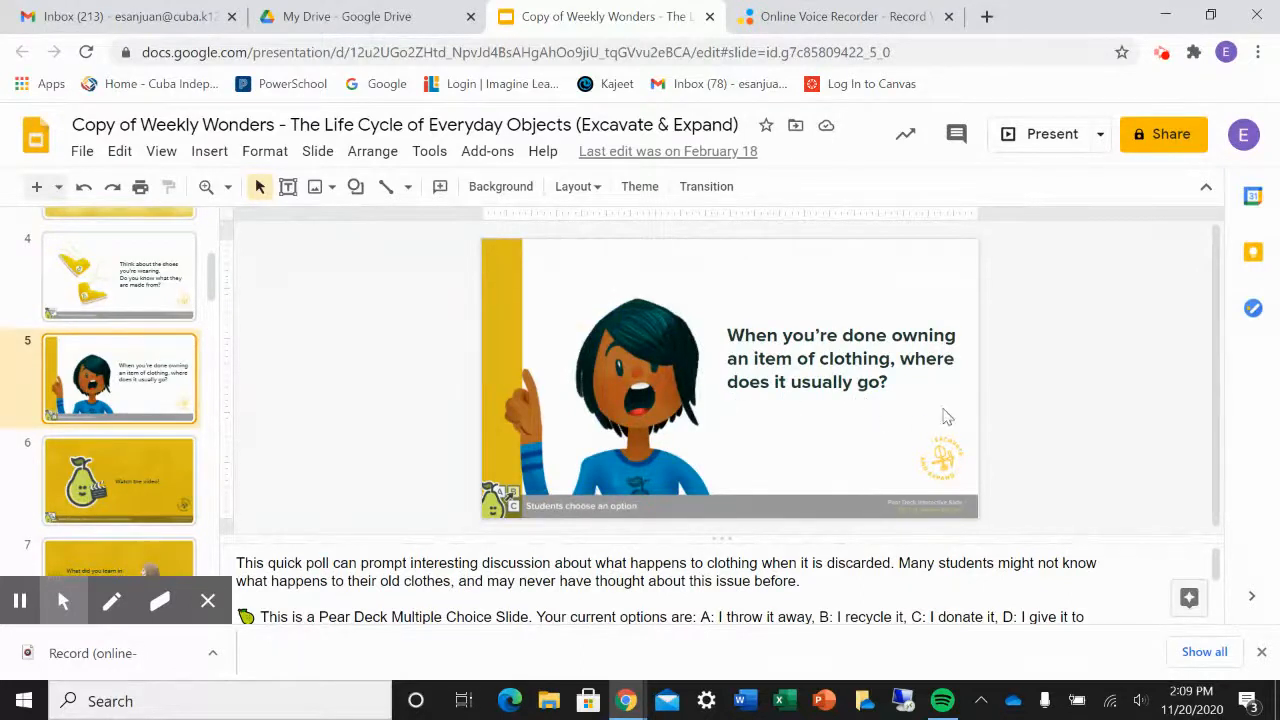
{"action": "left_click", "coordinate": [808, 18]}
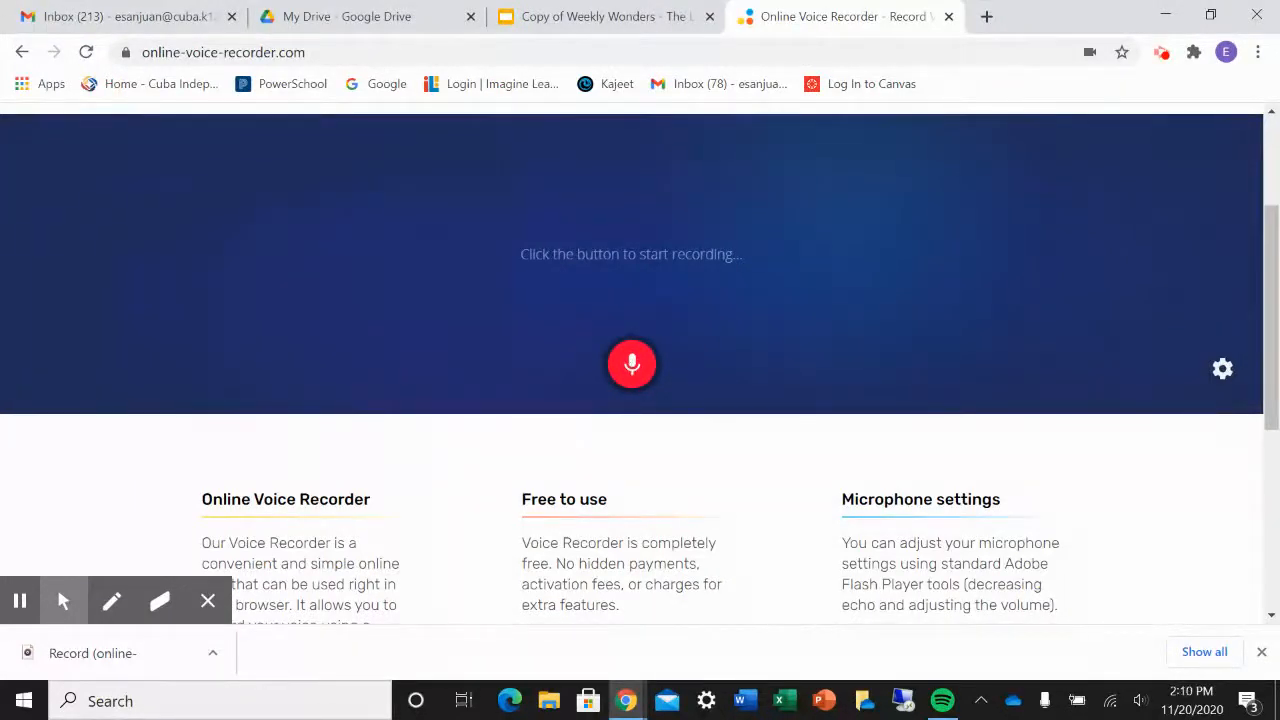
{"action": "left_click", "coordinate": [632, 364]}
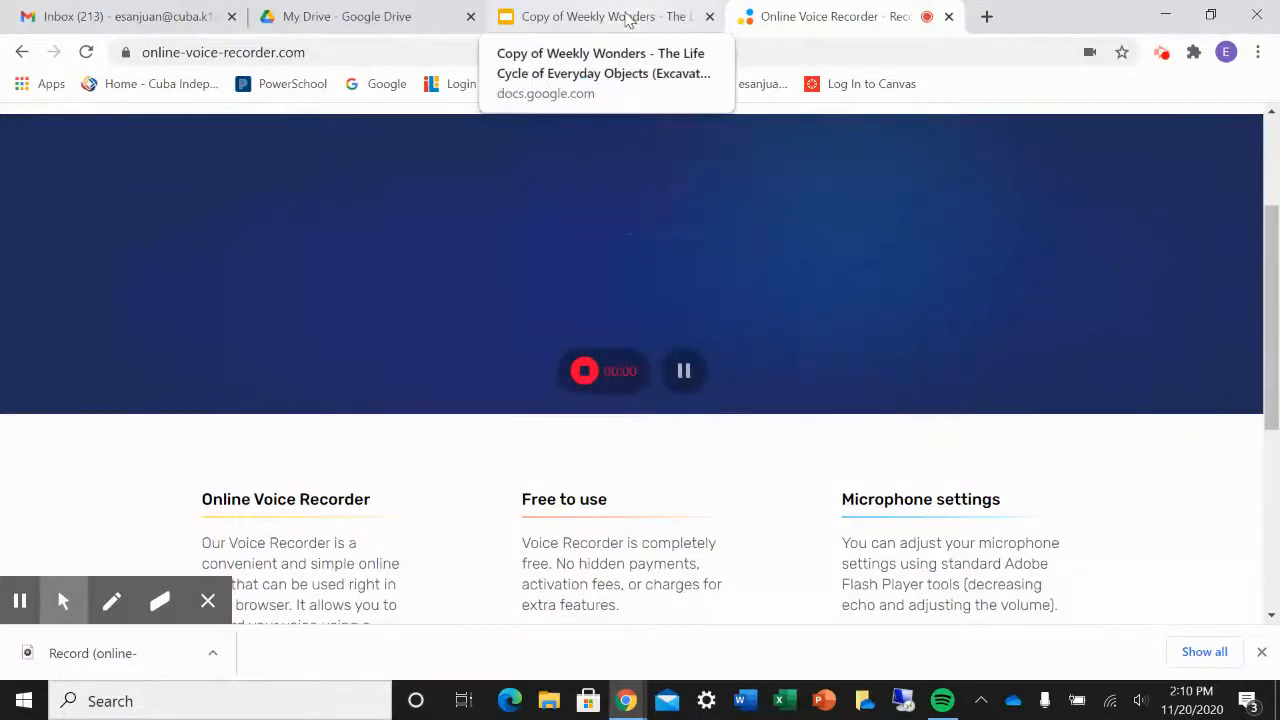
{"action": "left_click", "coordinate": [628, 20]}
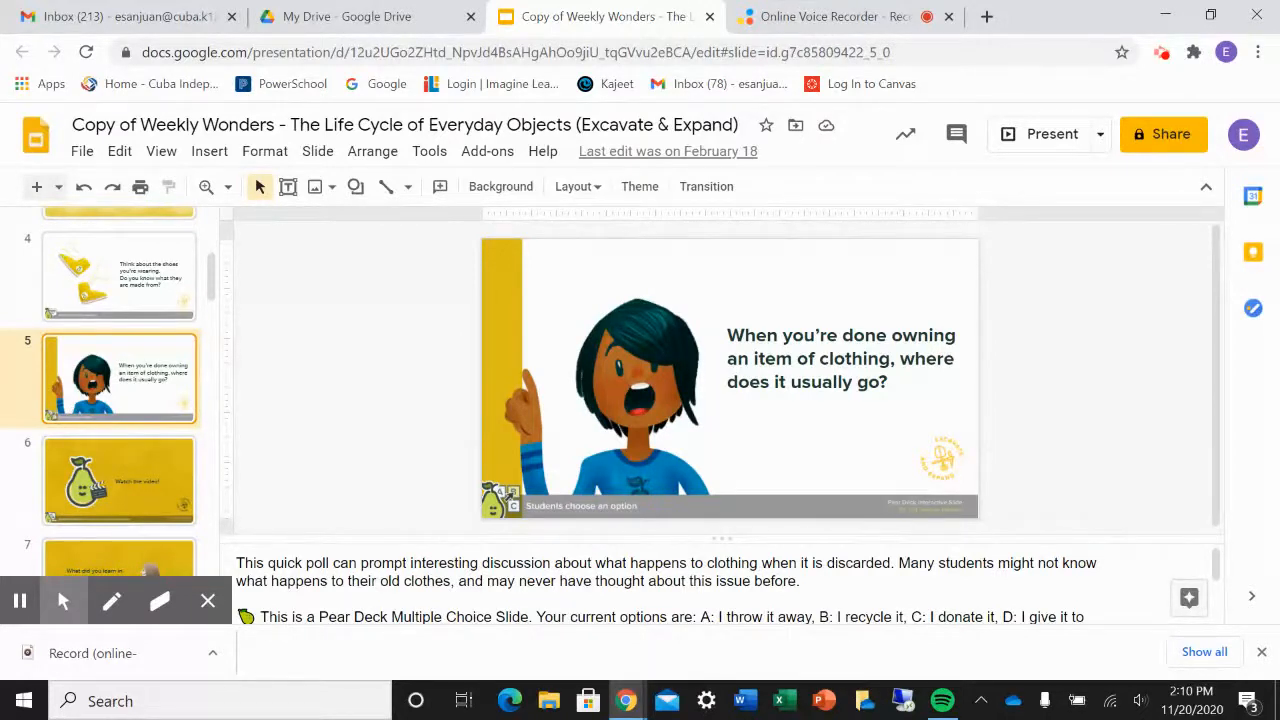
{"action": "left_click", "coordinate": [851, 20]}
{"action": "left_click", "coordinate": [590, 368]}
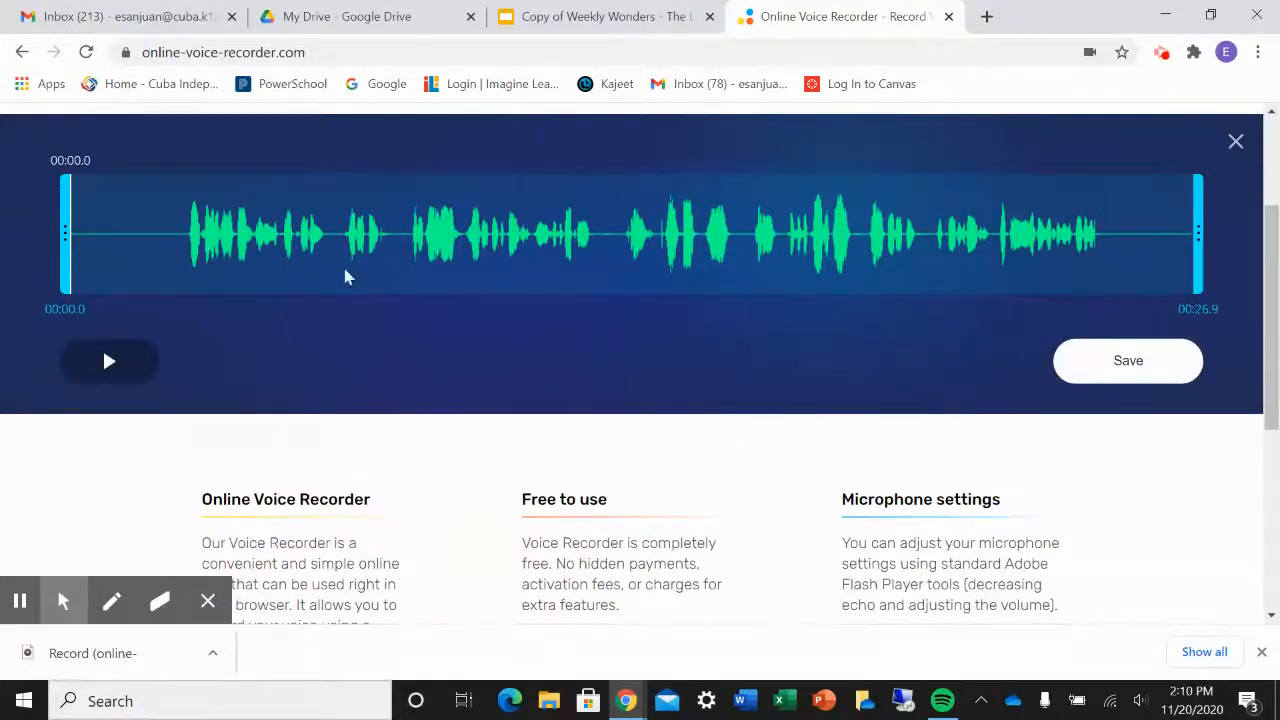
Trim the slide 5 recording to run from about 00:02.4 to 00:25.0 and save it.
{"action": "left_click_drag", "start_coordinate": [68, 230], "coordinate": [163, 243]}
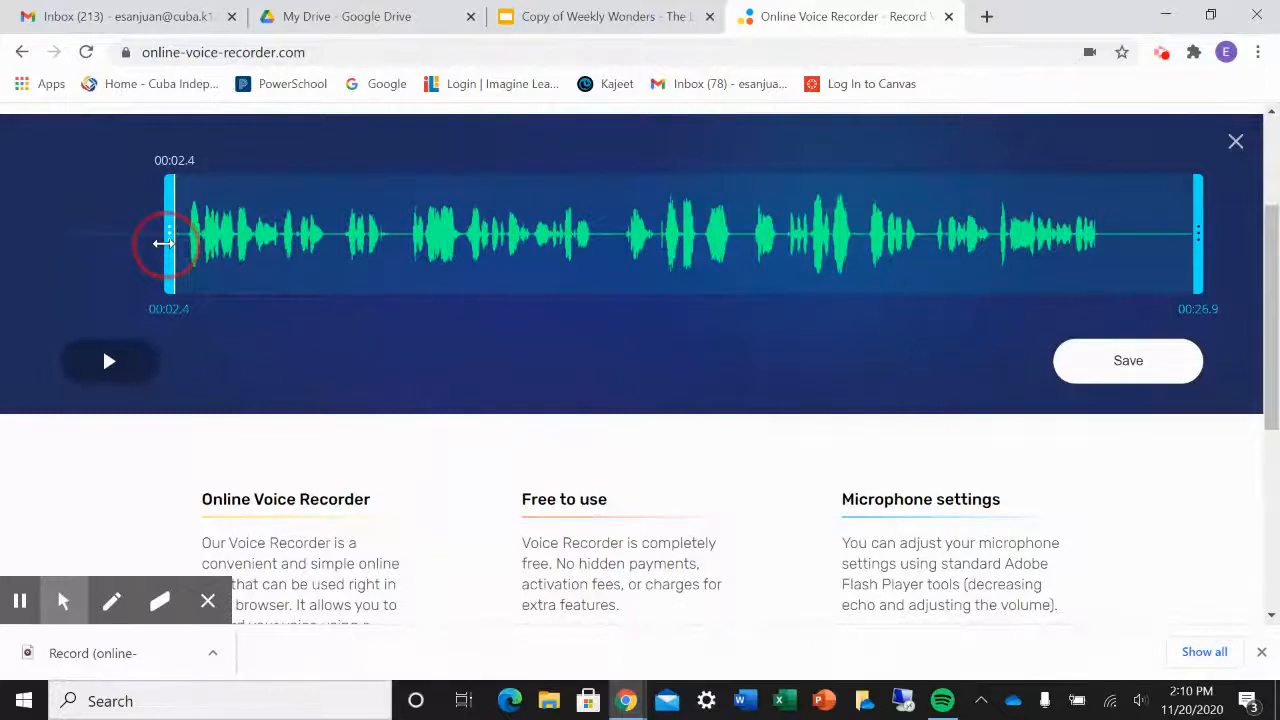
{"action": "left_click_drag", "start_coordinate": [1200, 232], "coordinate": [1112, 241]}
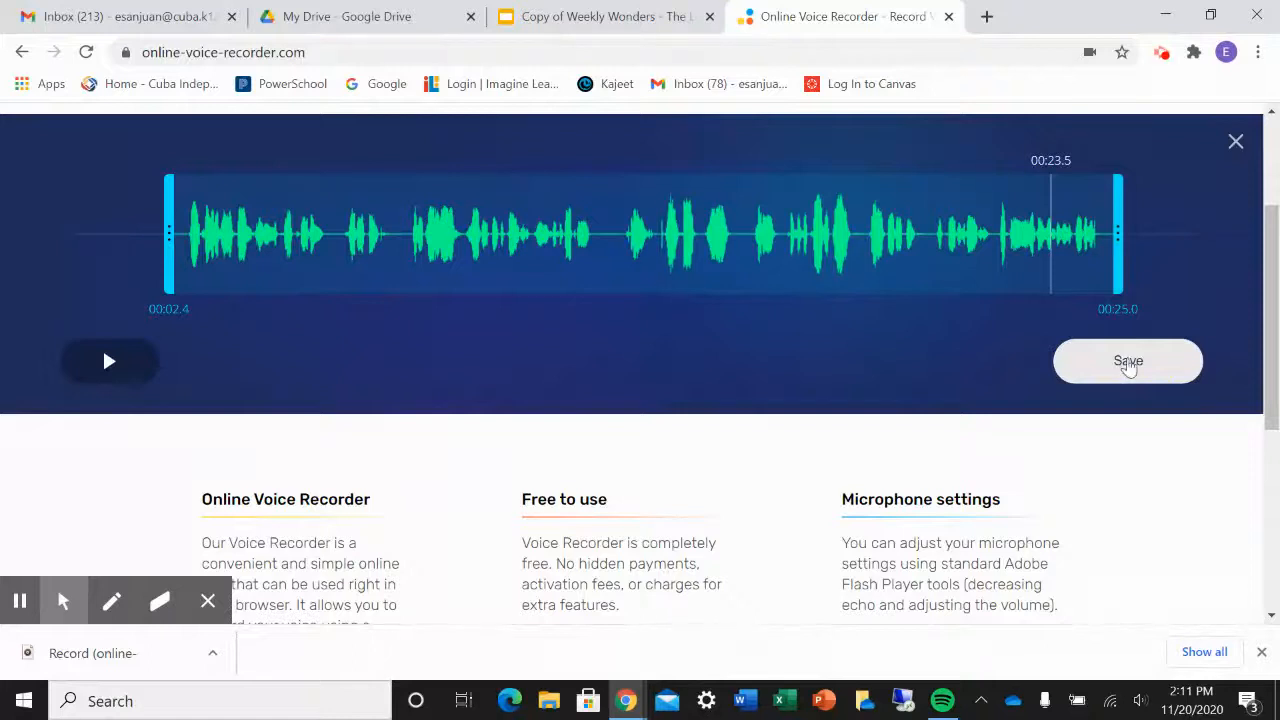
{"action": "left_click", "coordinate": [1128, 362]}
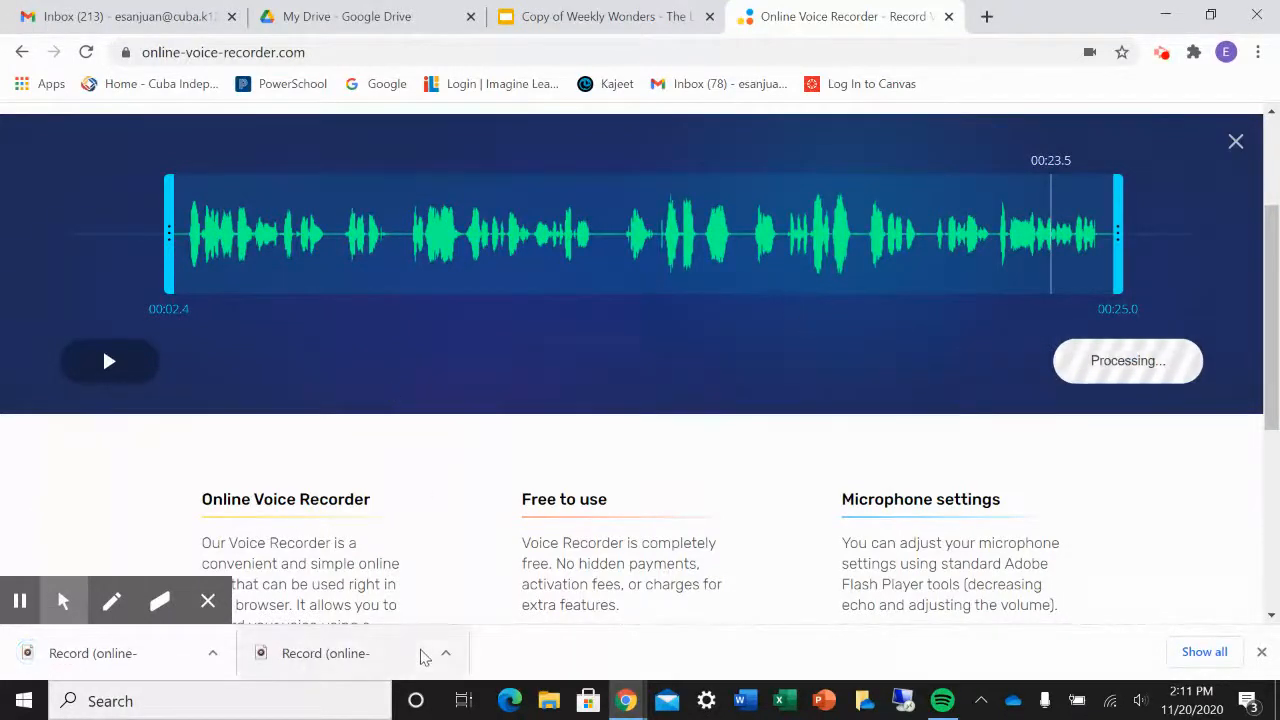
{"action": "left_click", "coordinate": [446, 654]}
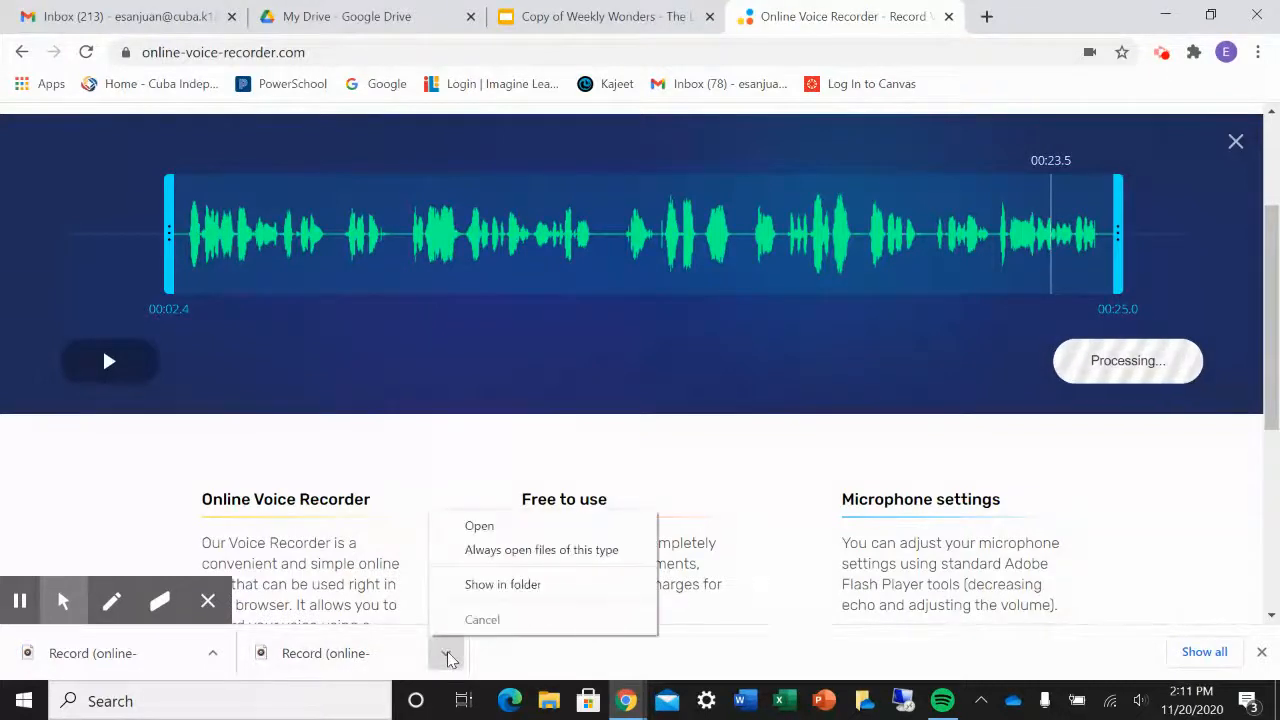
{"action": "left_click", "coordinate": [446, 654]}
{"action": "left_click", "coordinate": [446, 654]}
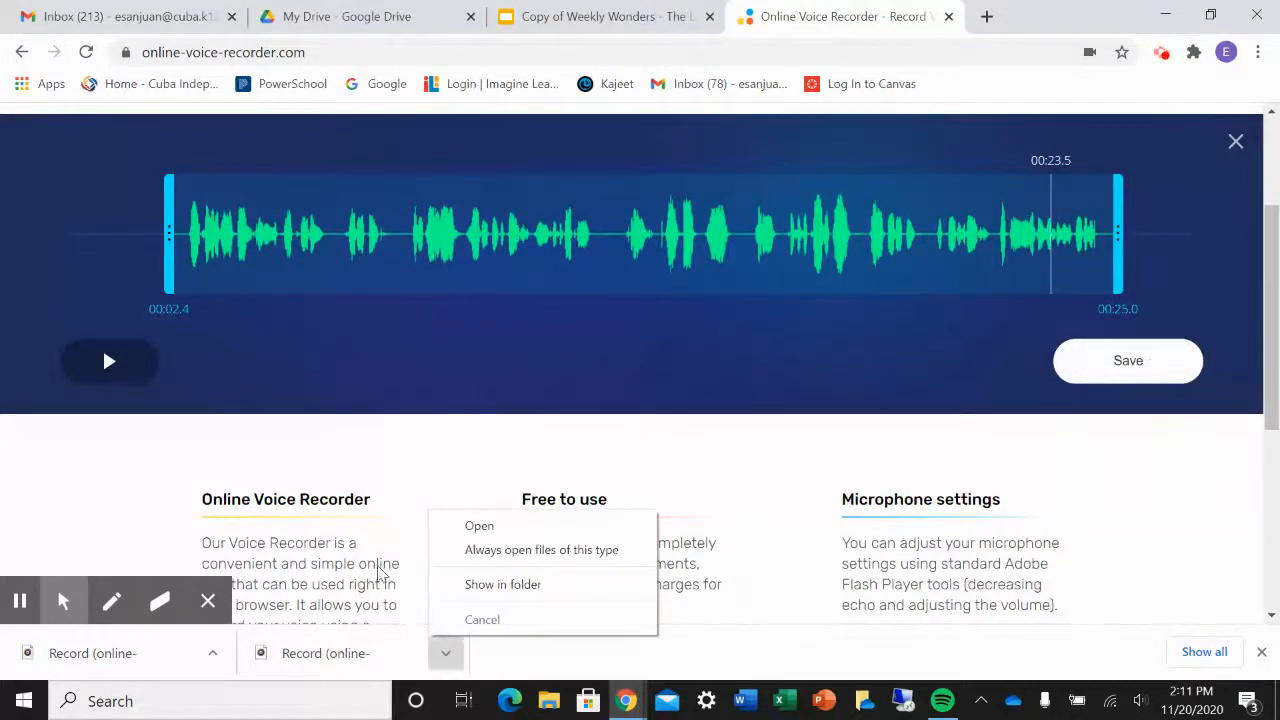
{"action": "left_click", "coordinate": [340, 655]}
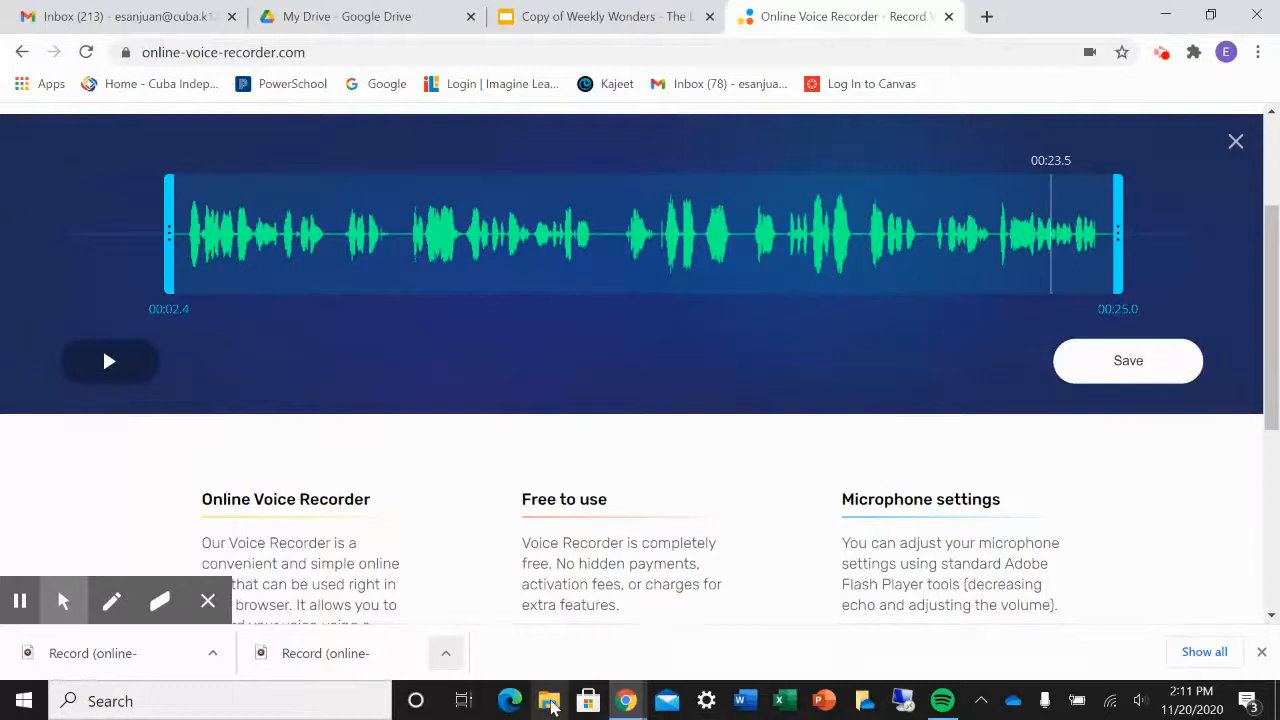
Look up the saved MP3 recordings in the Downloads folder in File Explorer, and return to the browser.
{"action": "left_click", "coordinate": [550, 702]}
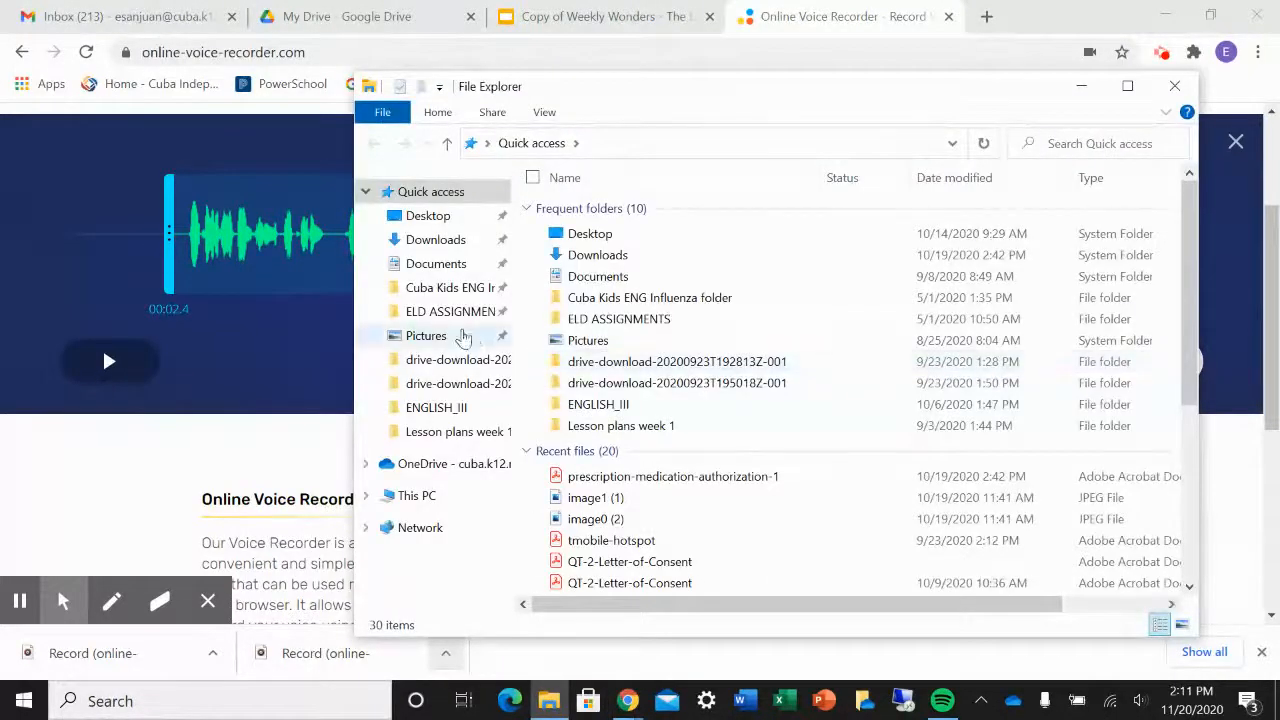
{"action": "left_click", "coordinate": [443, 243]}
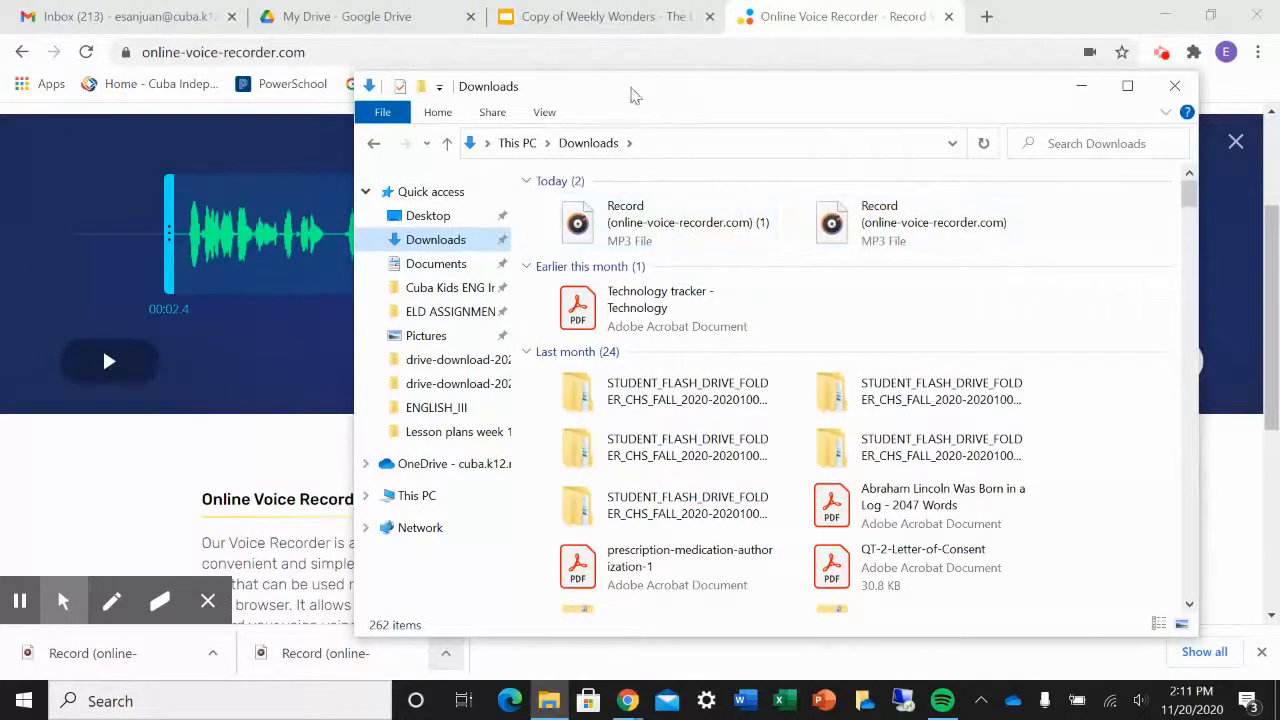
{"action": "left_click", "coordinate": [109, 163]}
Switch to Google Drive and open the Voice Recordings folder in My Drive.
{"action": "left_click", "coordinate": [350, 20]}
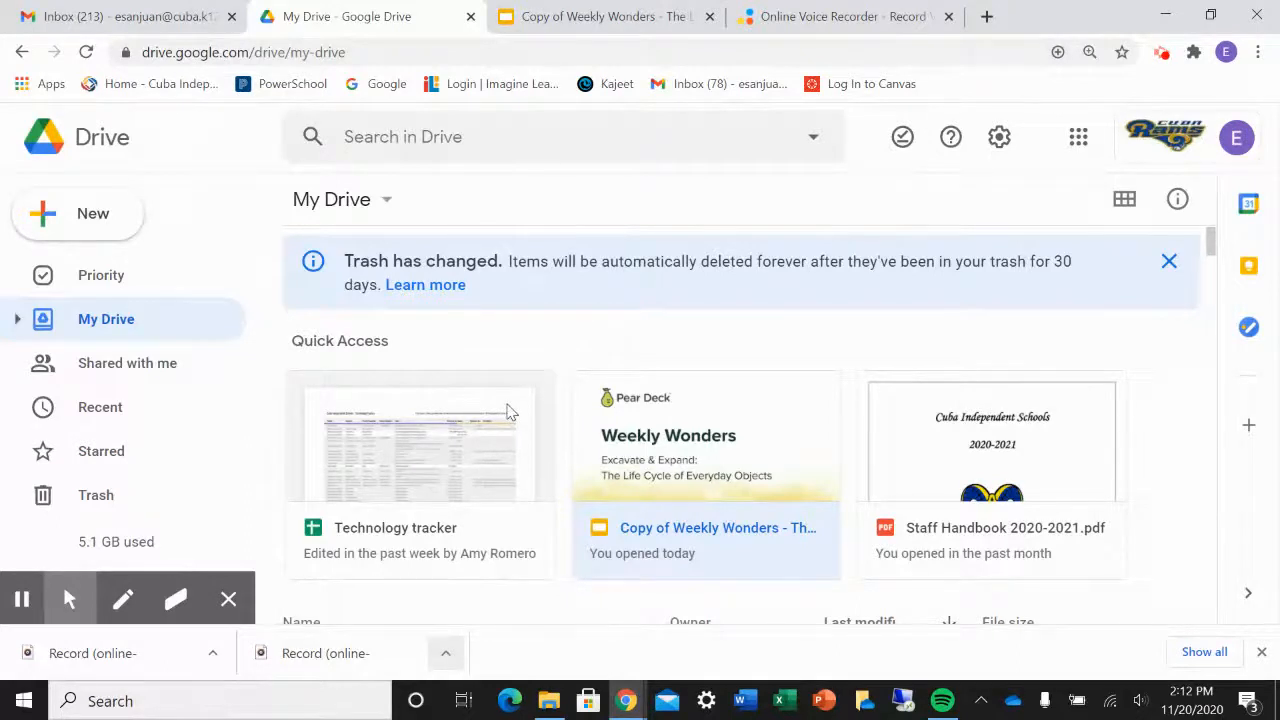
{"action": "scroll", "coordinate": [507, 412], "scroll_direction": "down", "scroll_amount": 1}
{"action": "scroll", "coordinate": [480, 402], "scroll_direction": "down", "scroll_amount": 1}
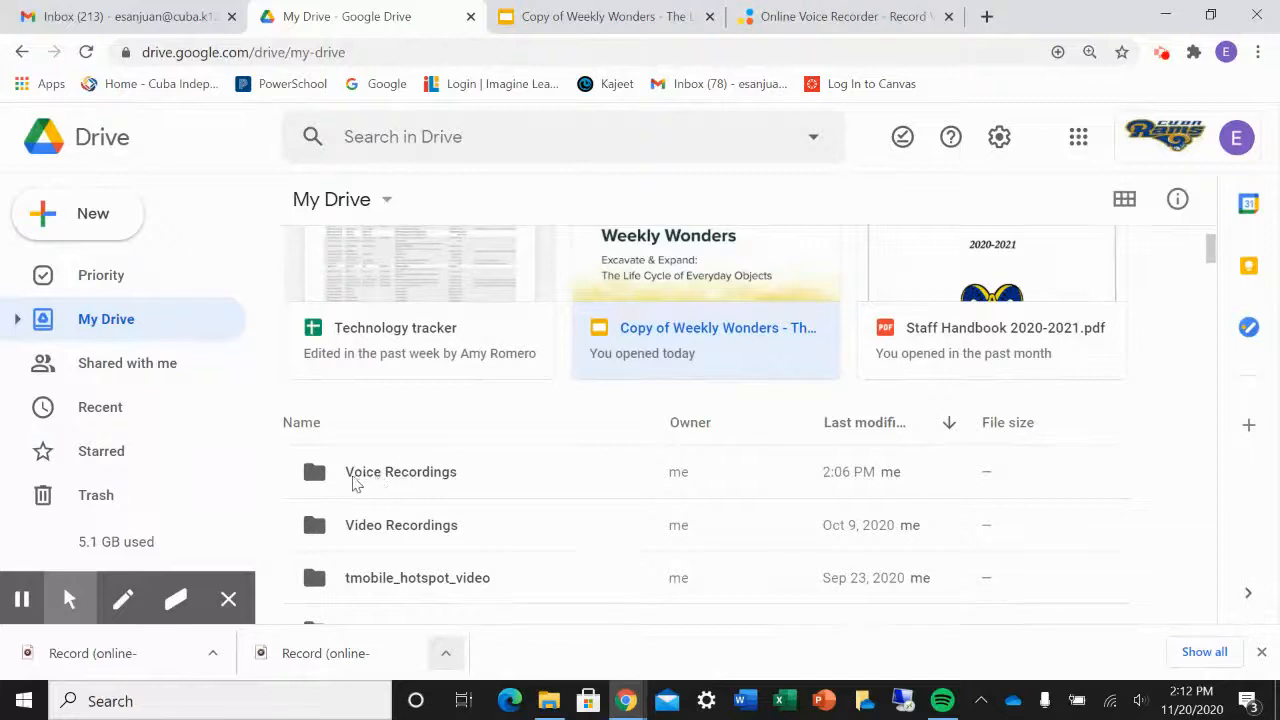
{"action": "double_click", "coordinate": [500, 473]}
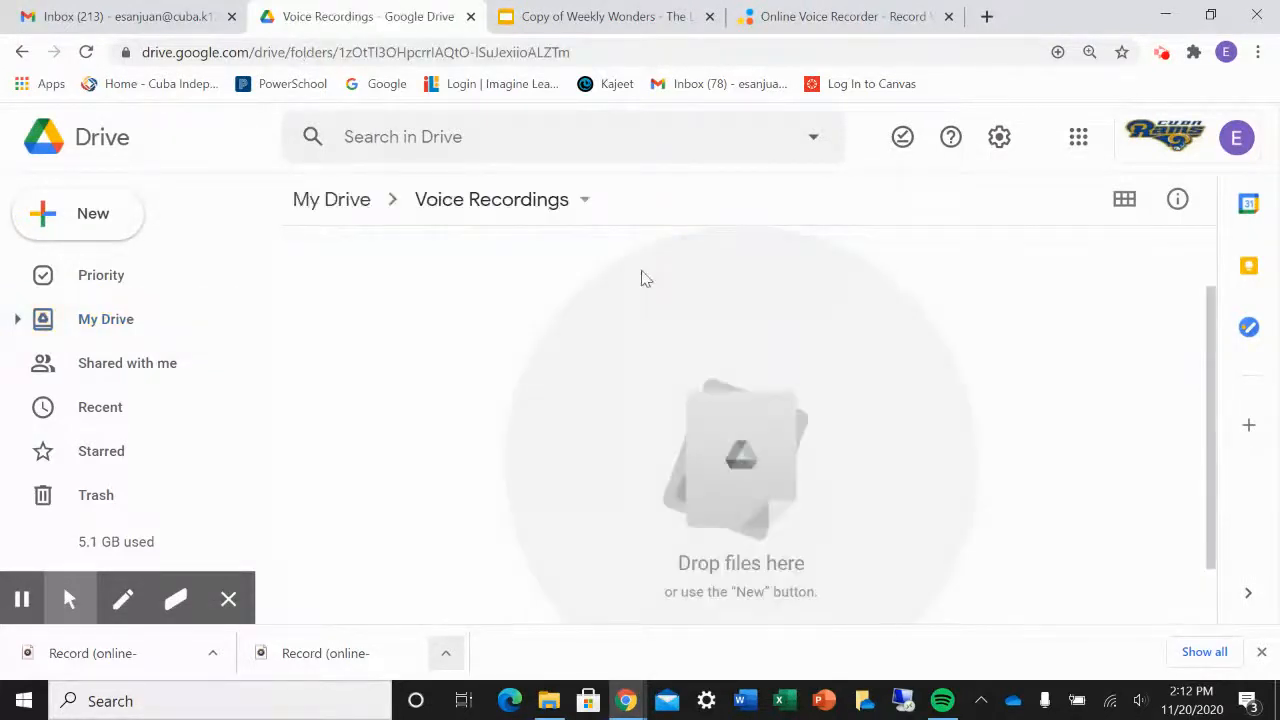
Start a file upload into the Voice Recordings folder and browse to the computer's Downloads folder.
{"action": "left_click", "coordinate": [40, 216]}
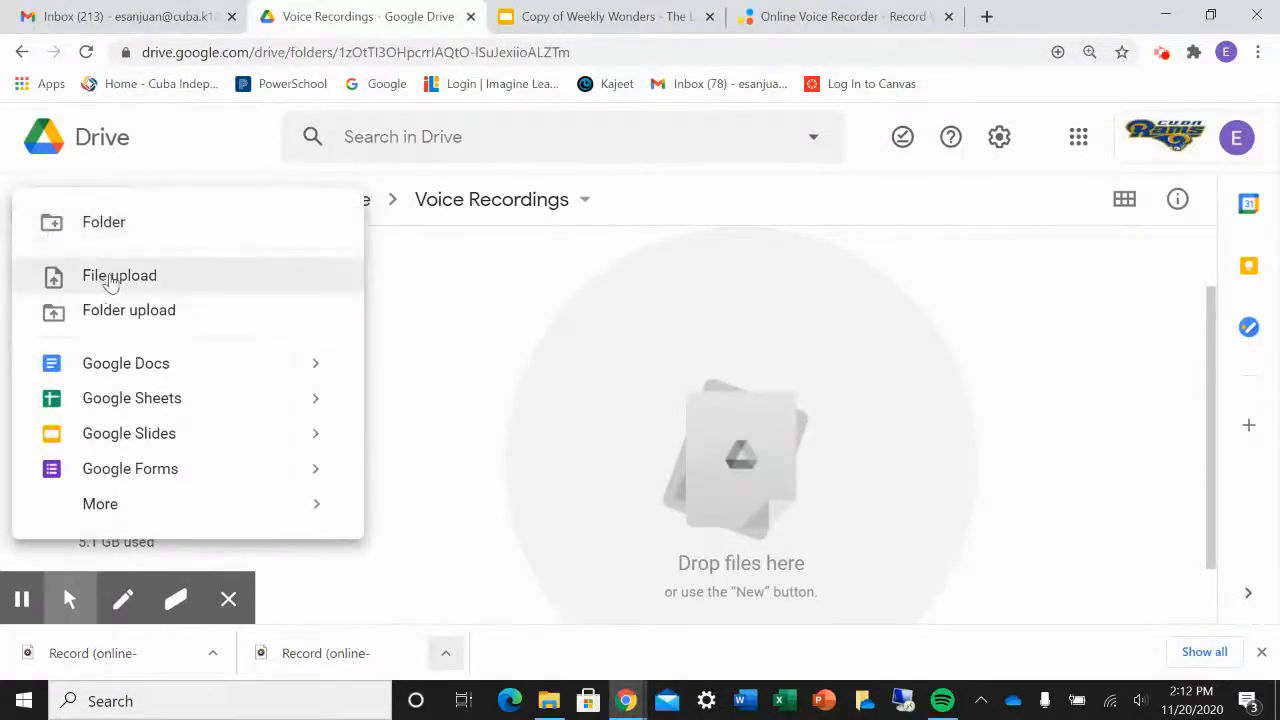
{"action": "left_click", "coordinate": [522, 290]}
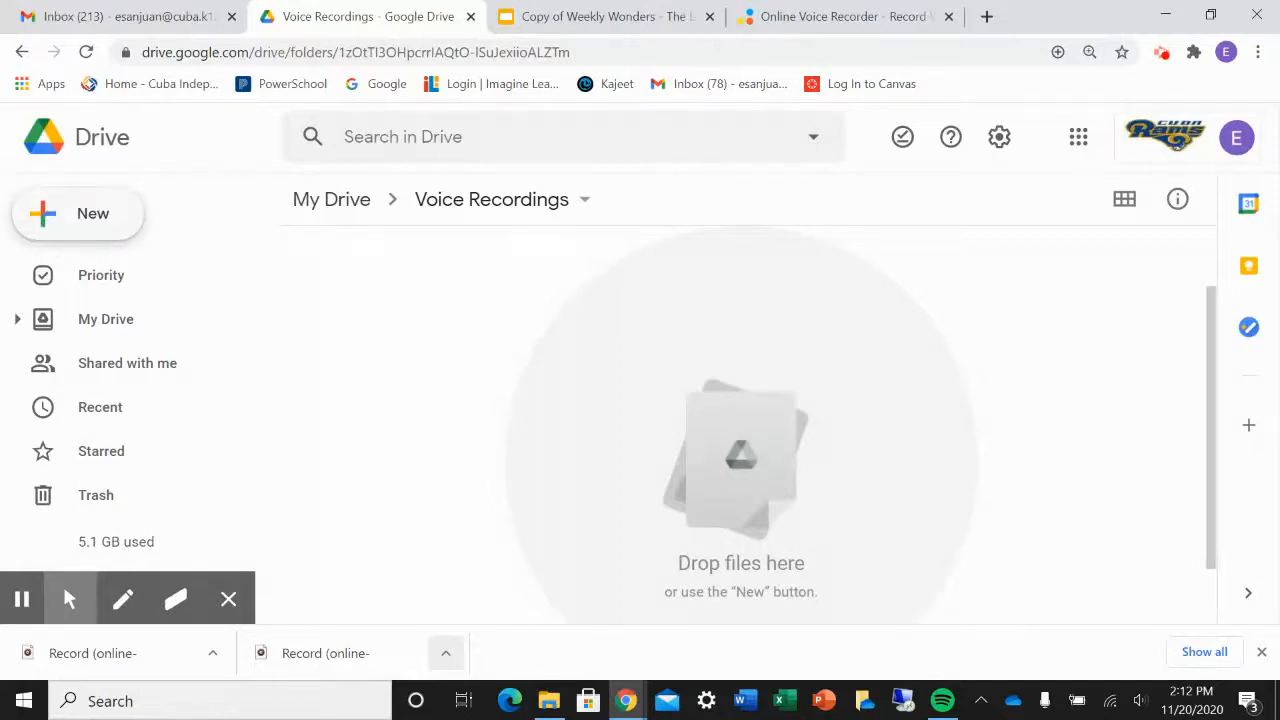
{"action": "left_click", "coordinate": [52, 224]}
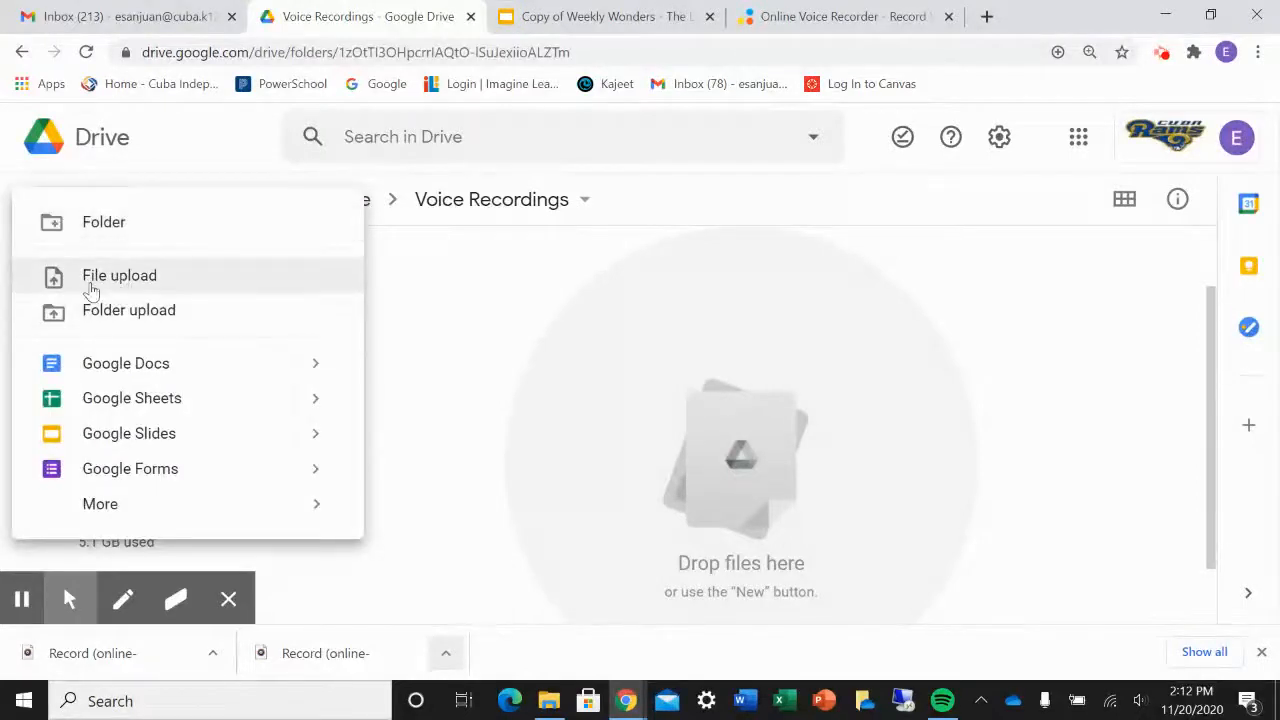
{"action": "left_click", "coordinate": [128, 278]}
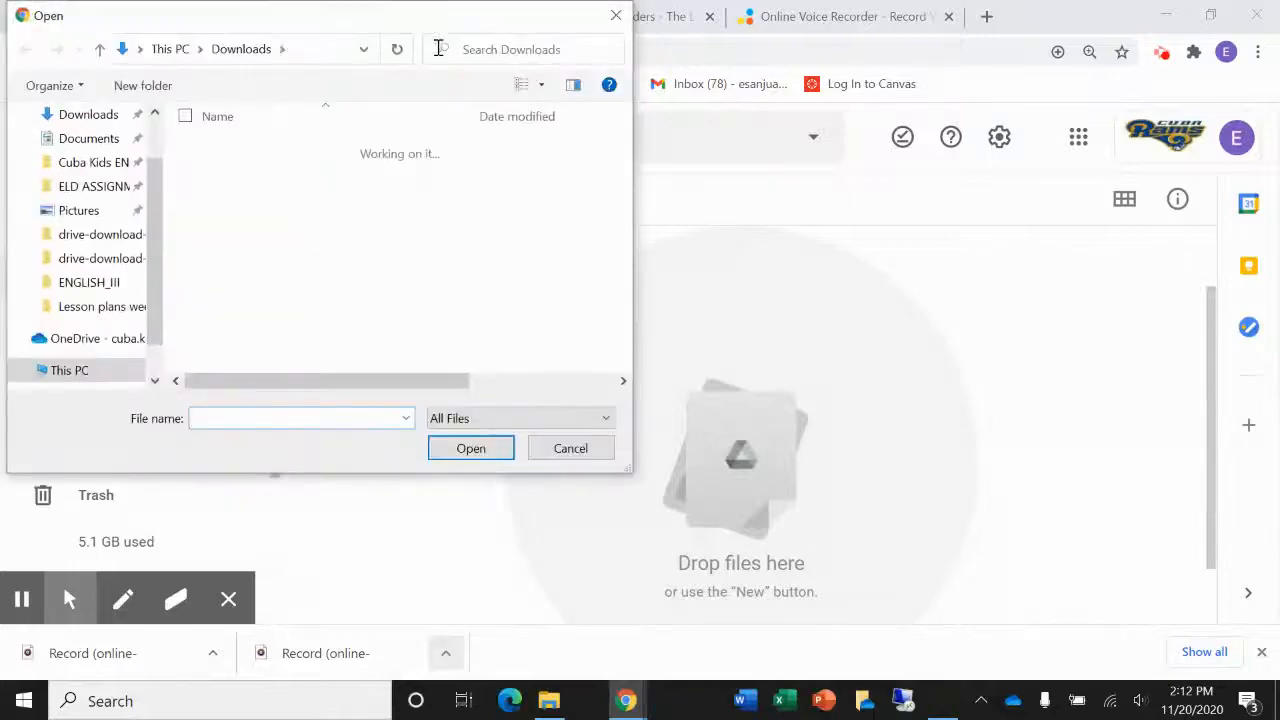
{"action": "left_click_drag", "start_coordinate": [455, 25], "coordinate": [677, 120]}
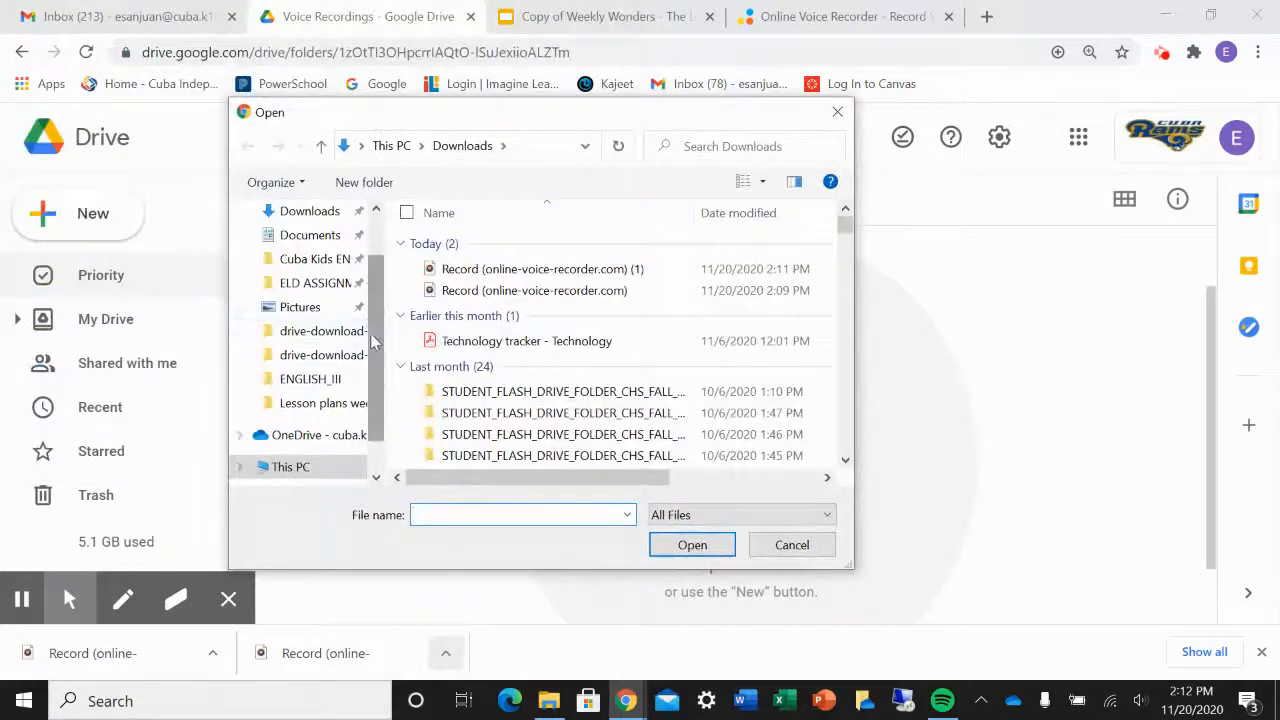
{"action": "left_click_drag", "start_coordinate": [380, 327], "coordinate": [388, 282]}
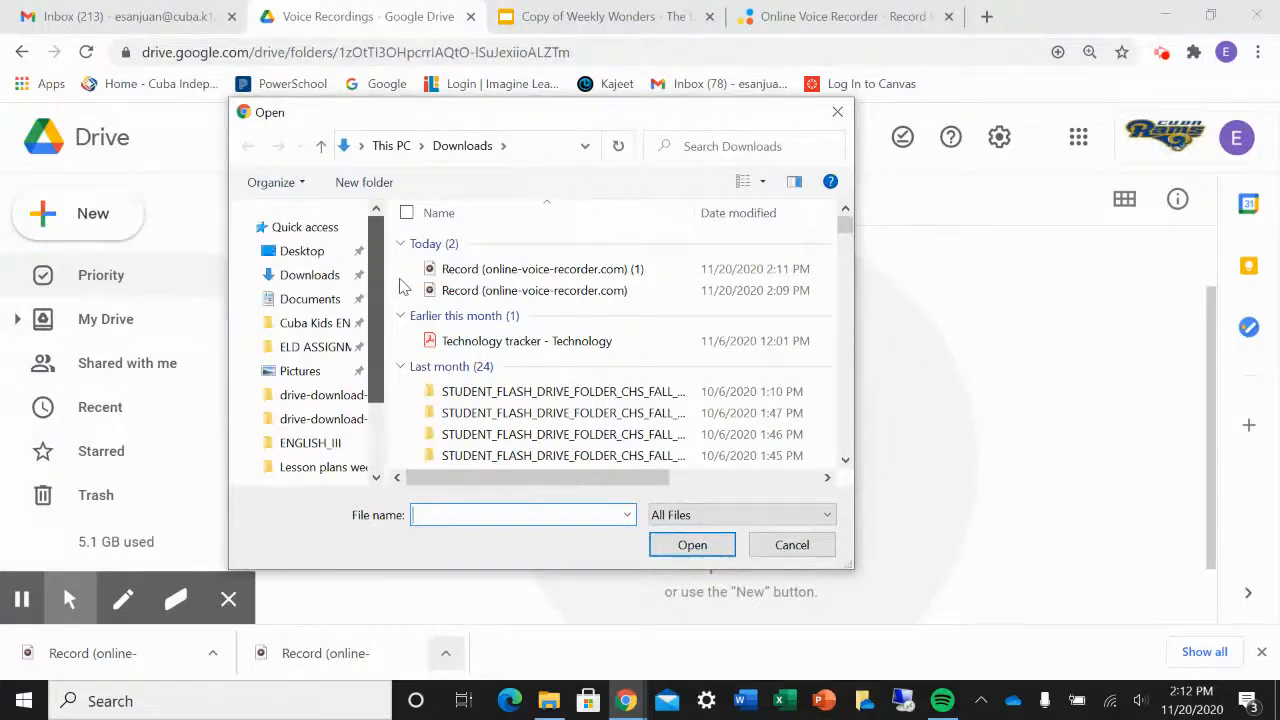
{"action": "left_click", "coordinate": [315, 277]}
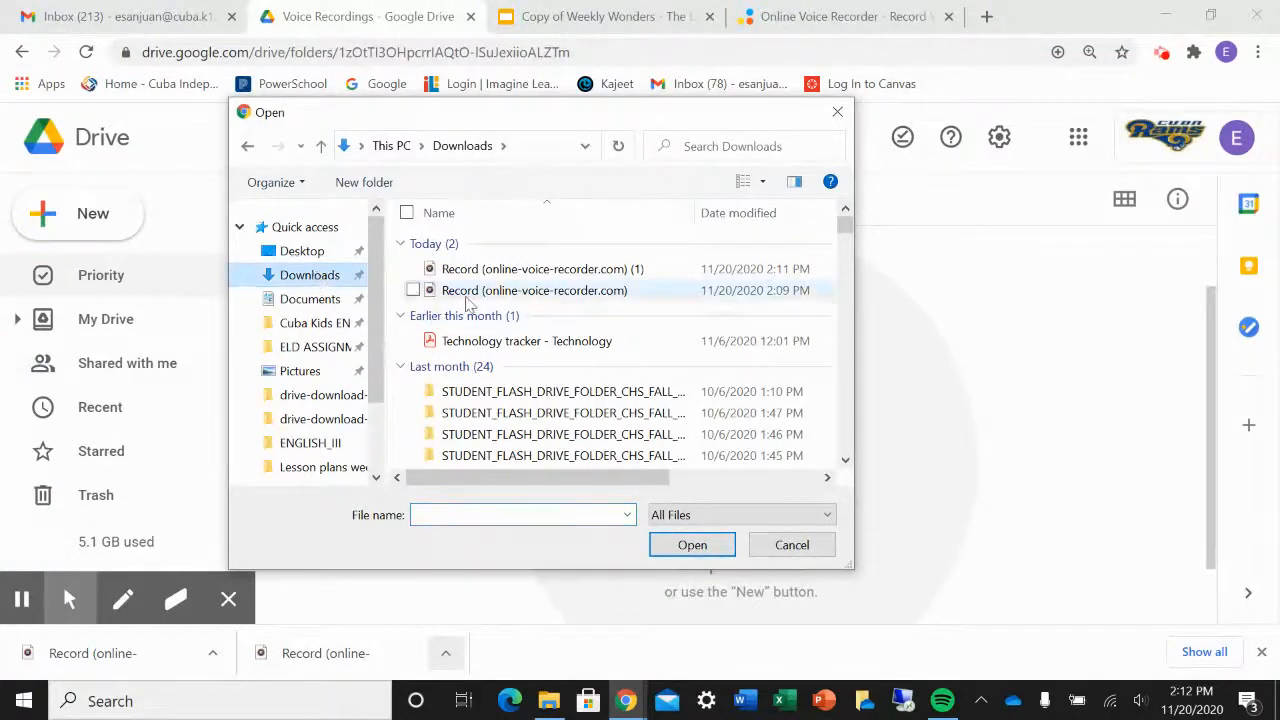
Upload both Record (online-voice-recorder.com) MP3 files from today to the folder and dismiss the upload notice.
{"action": "left_click", "coordinate": [550, 275]}
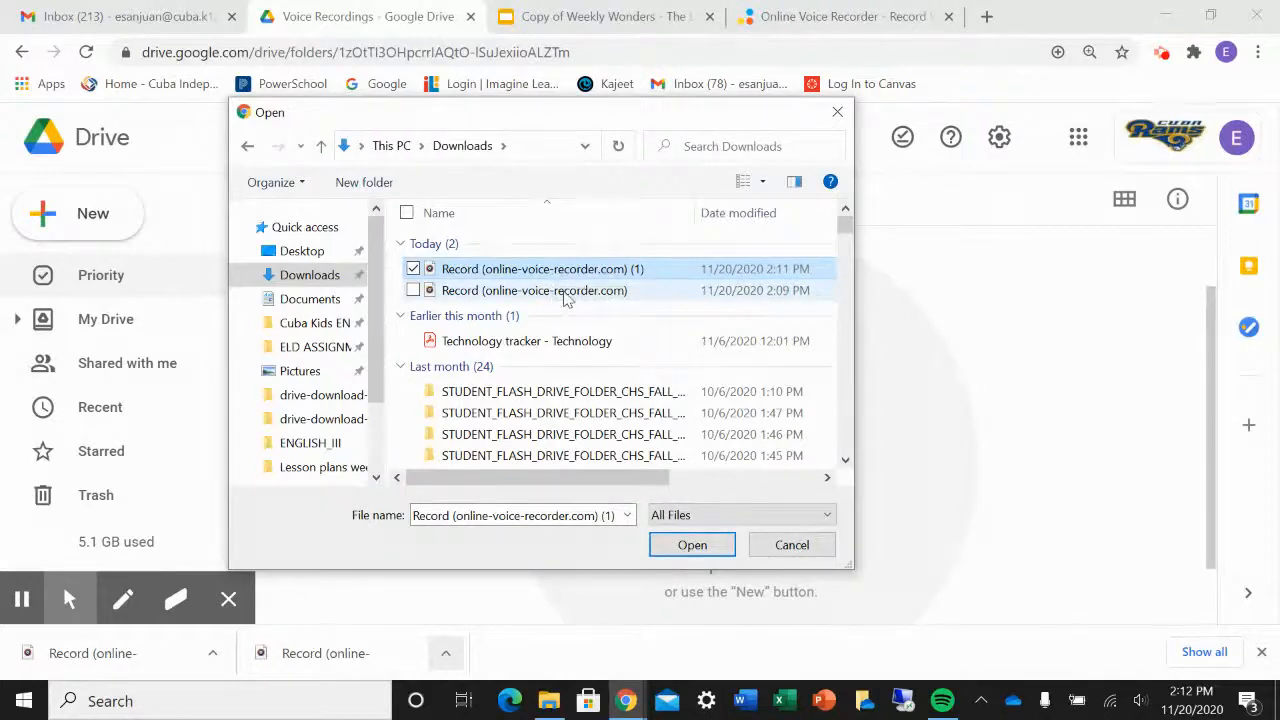
{"action": "left_click", "coordinate": [565, 292], "text": "ctrl"}
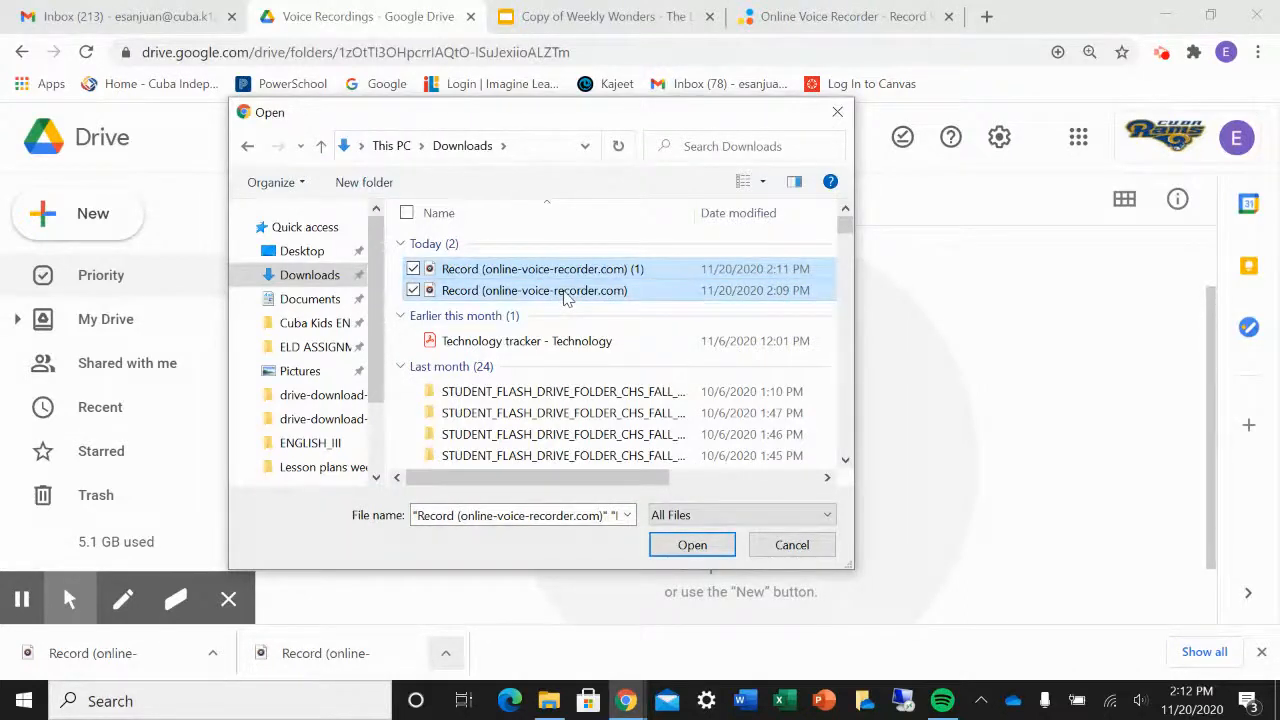
{"action": "left_click", "coordinate": [705, 550]}
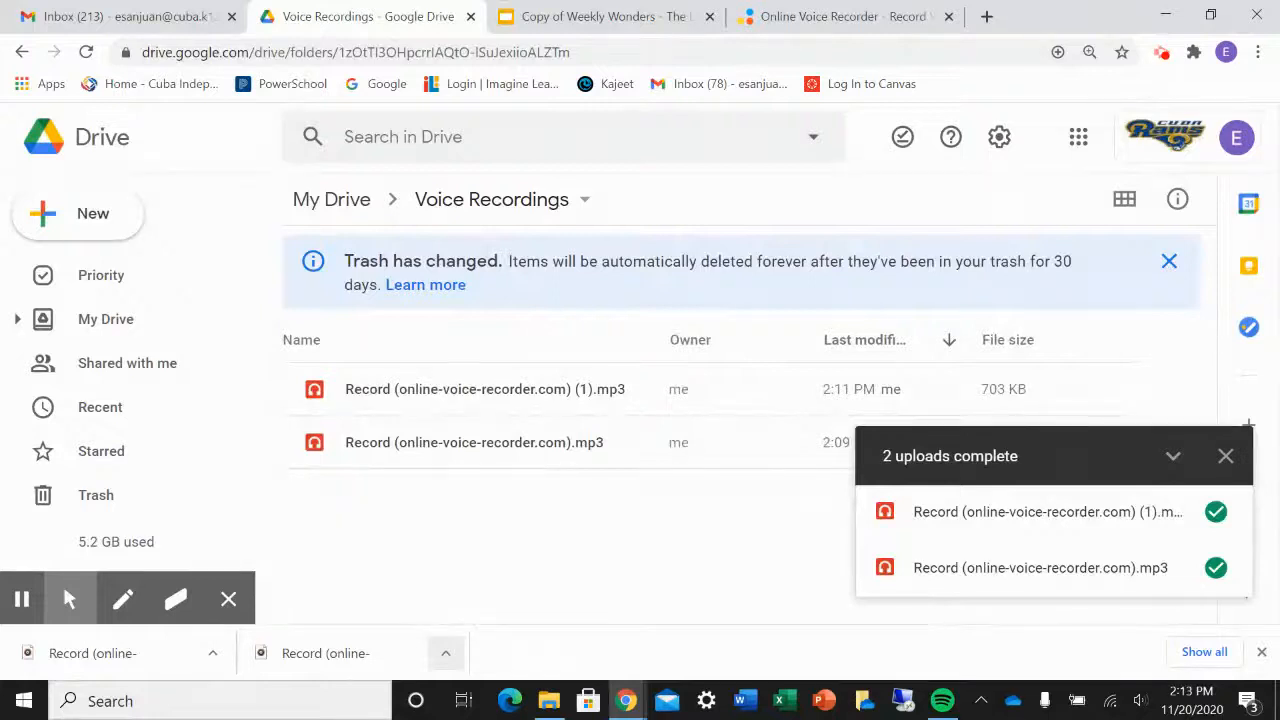
{"action": "left_click", "coordinate": [551, 534]}
{"action": "left_click", "coordinate": [1226, 456]}
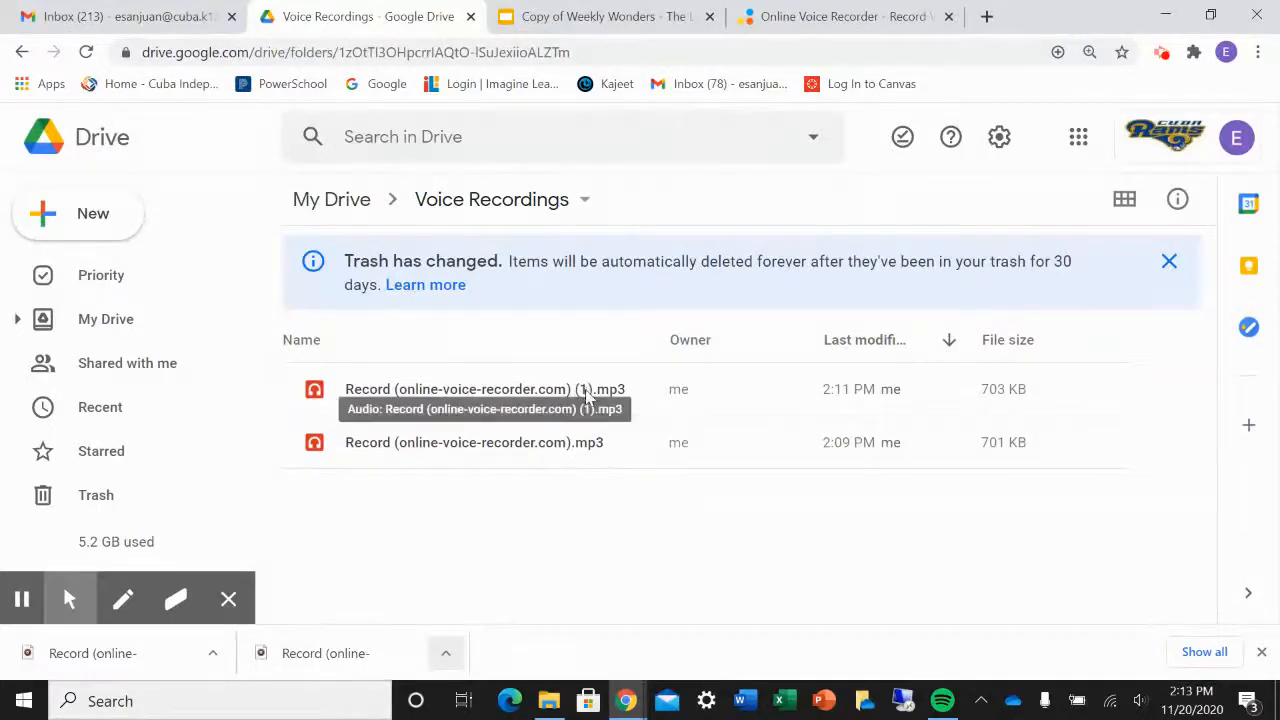
Switch to the Weekly Wonders presentation and select slide 4, which asks what the shoes are made from.
{"action": "left_click", "coordinate": [641, 18]}
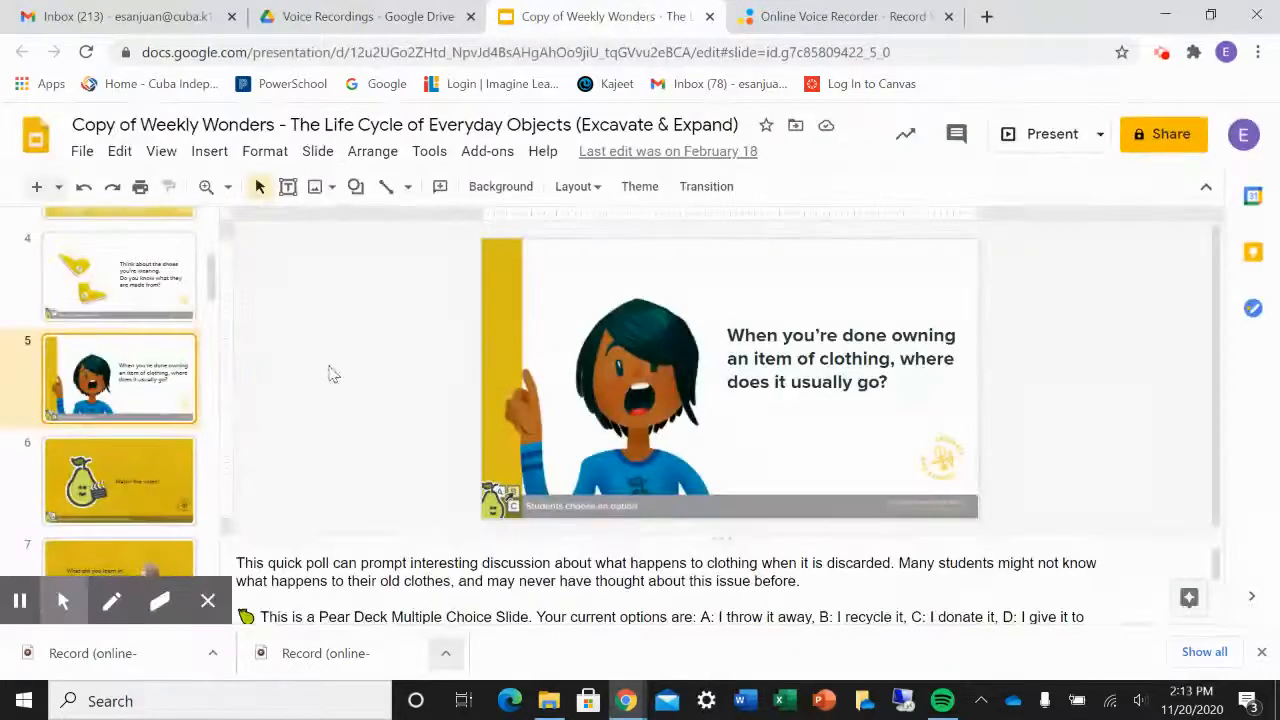
{"action": "left_click", "coordinate": [130, 258]}
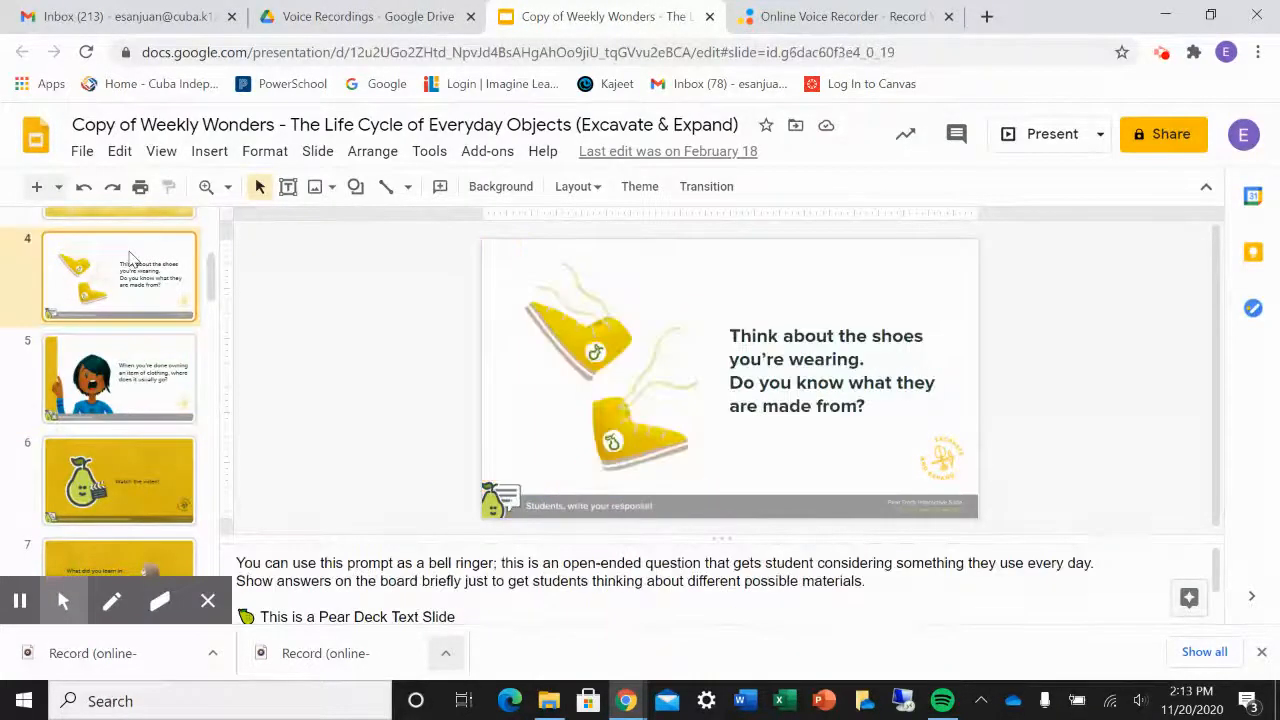
{"action": "key", "text": "Up"}
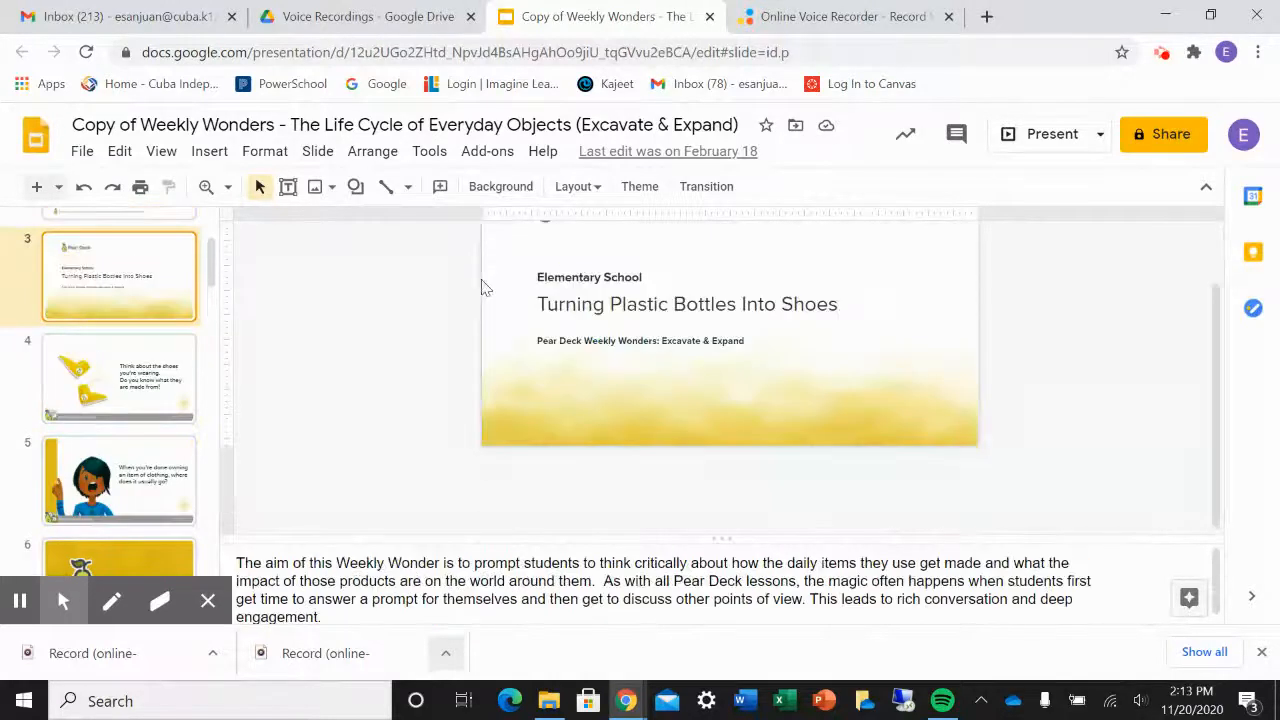
{"action": "left_click", "coordinate": [135, 453]}
{"action": "left_click", "coordinate": [147, 382]}
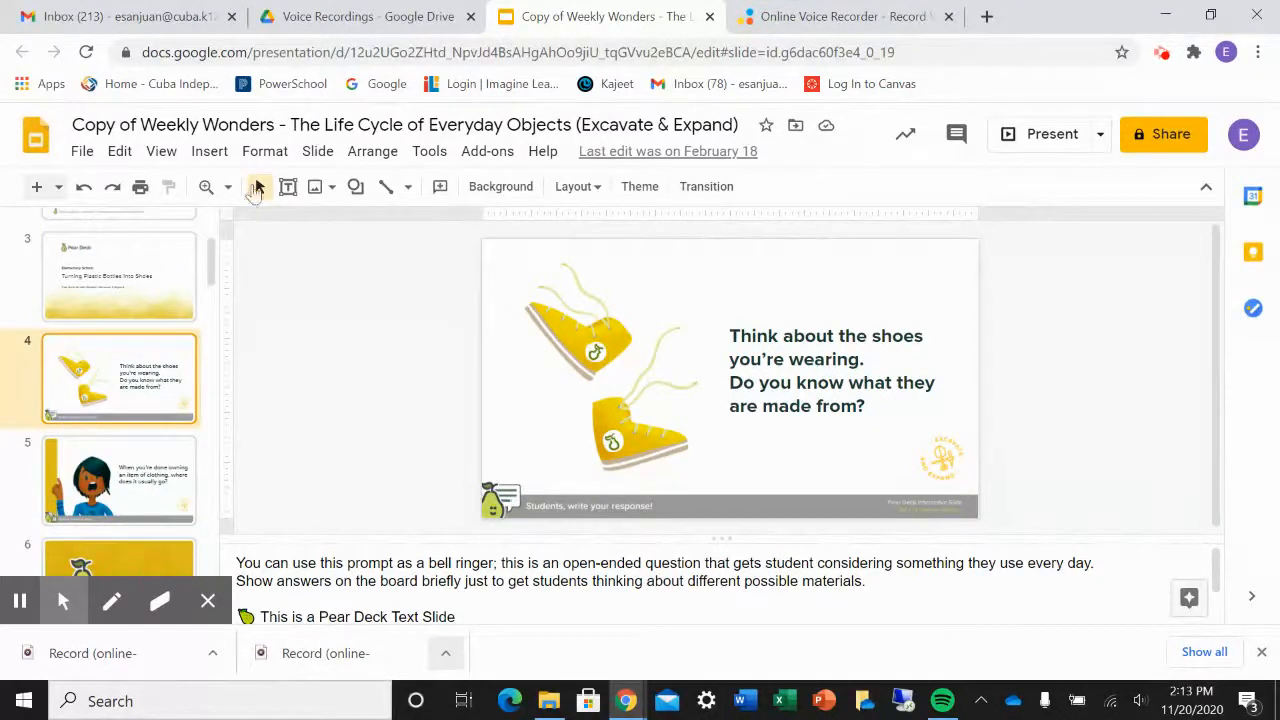
Insert the second listed voice recording from My Drive as audio on slide 4 and move its icon to the slide's upper-left corner.
{"action": "left_click", "coordinate": [210, 151]}
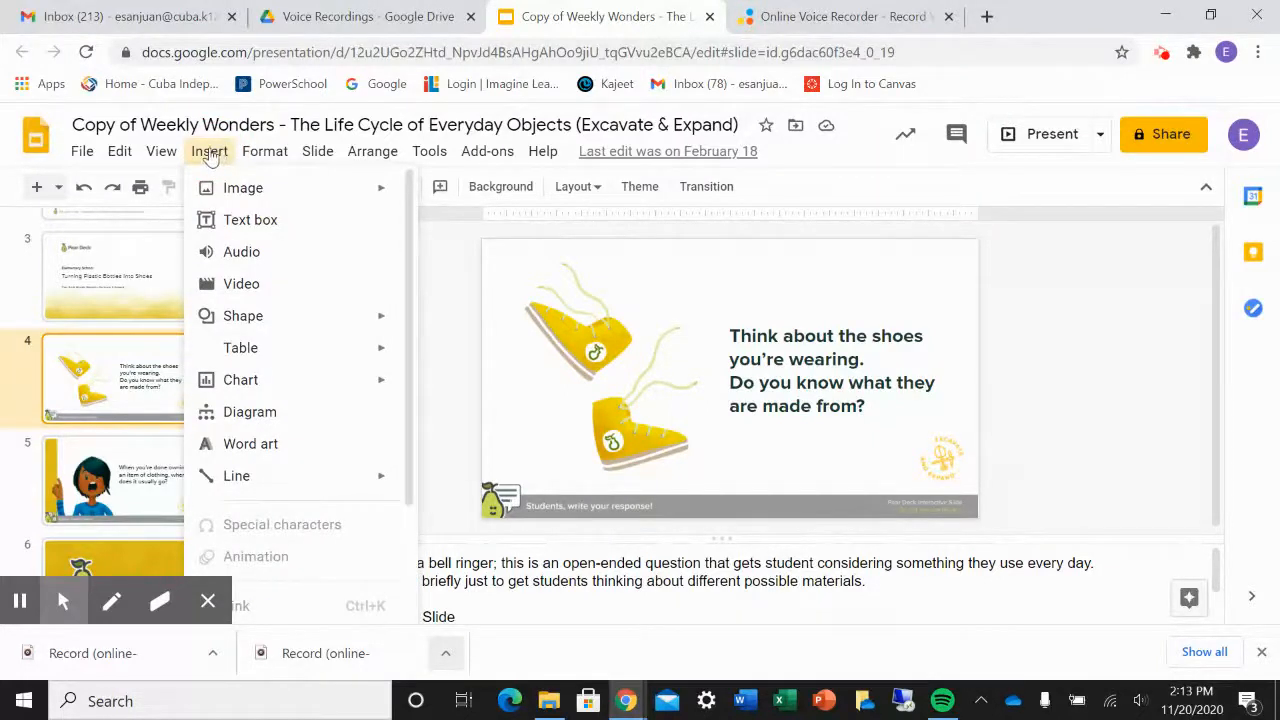
{"action": "left_click", "coordinate": [246, 254]}
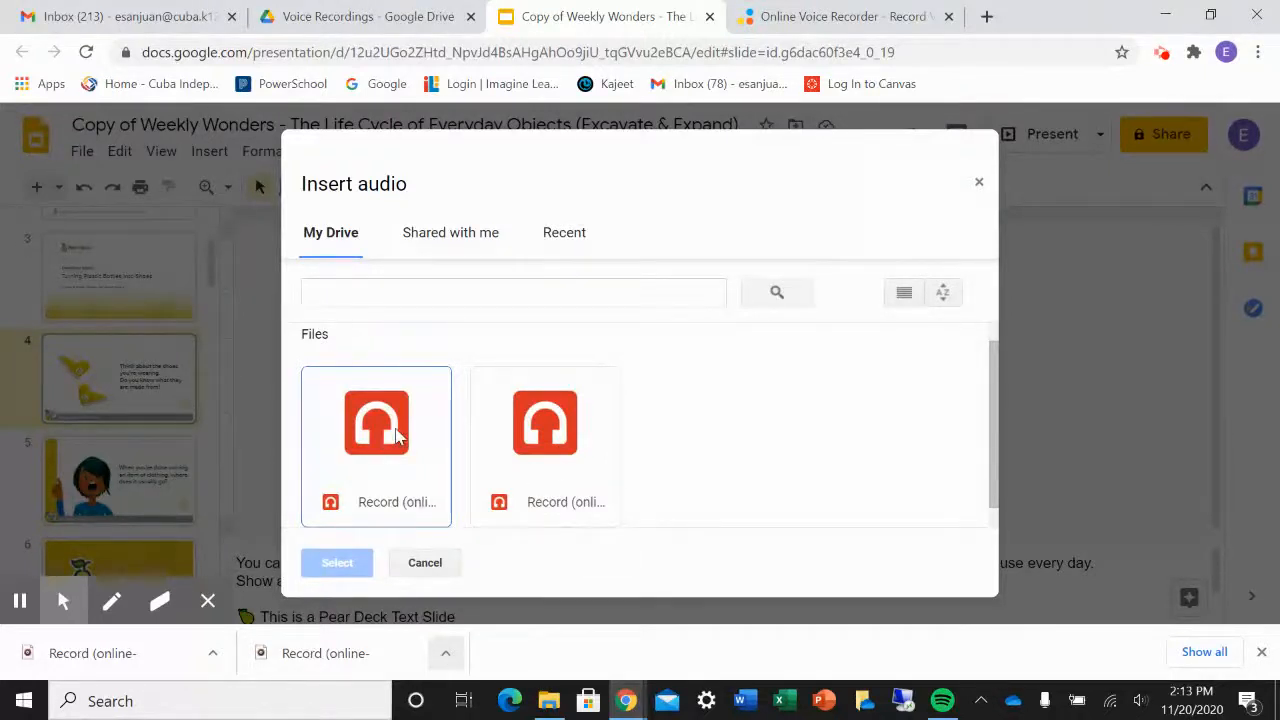
{"action": "left_click_drag", "start_coordinate": [991, 345], "coordinate": [992, 358]}
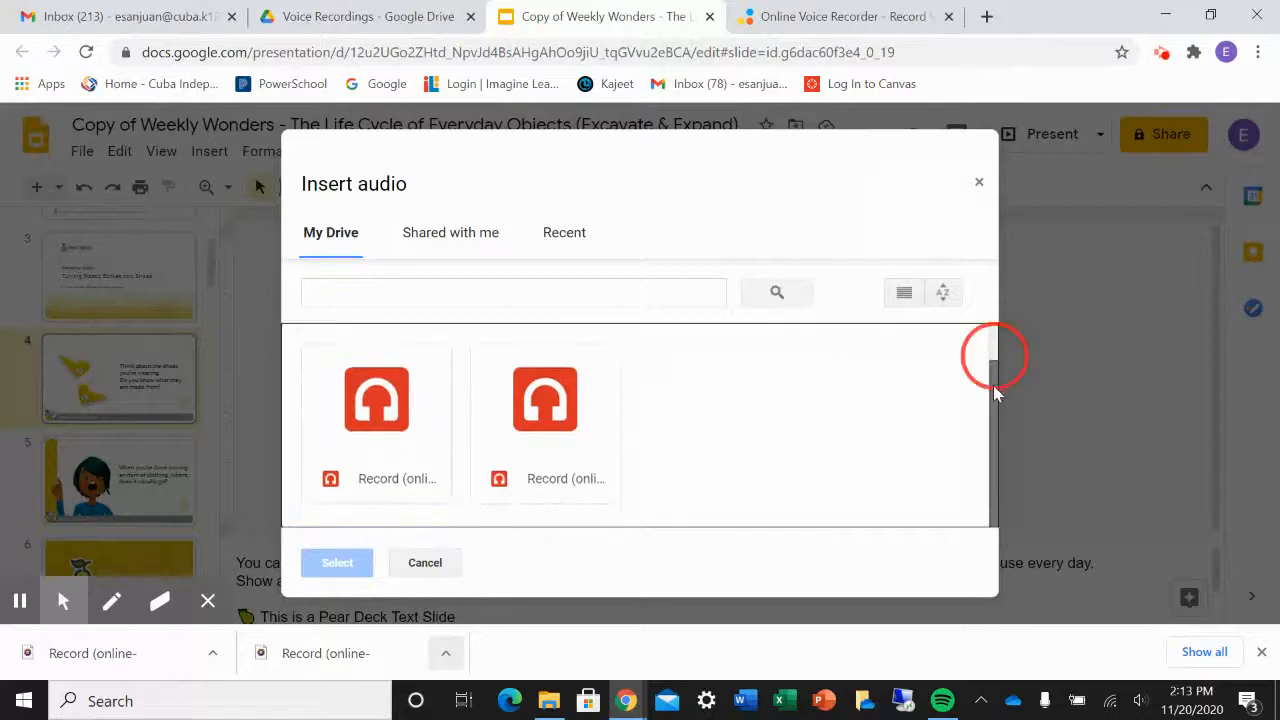
{"action": "left_click", "coordinate": [388, 430]}
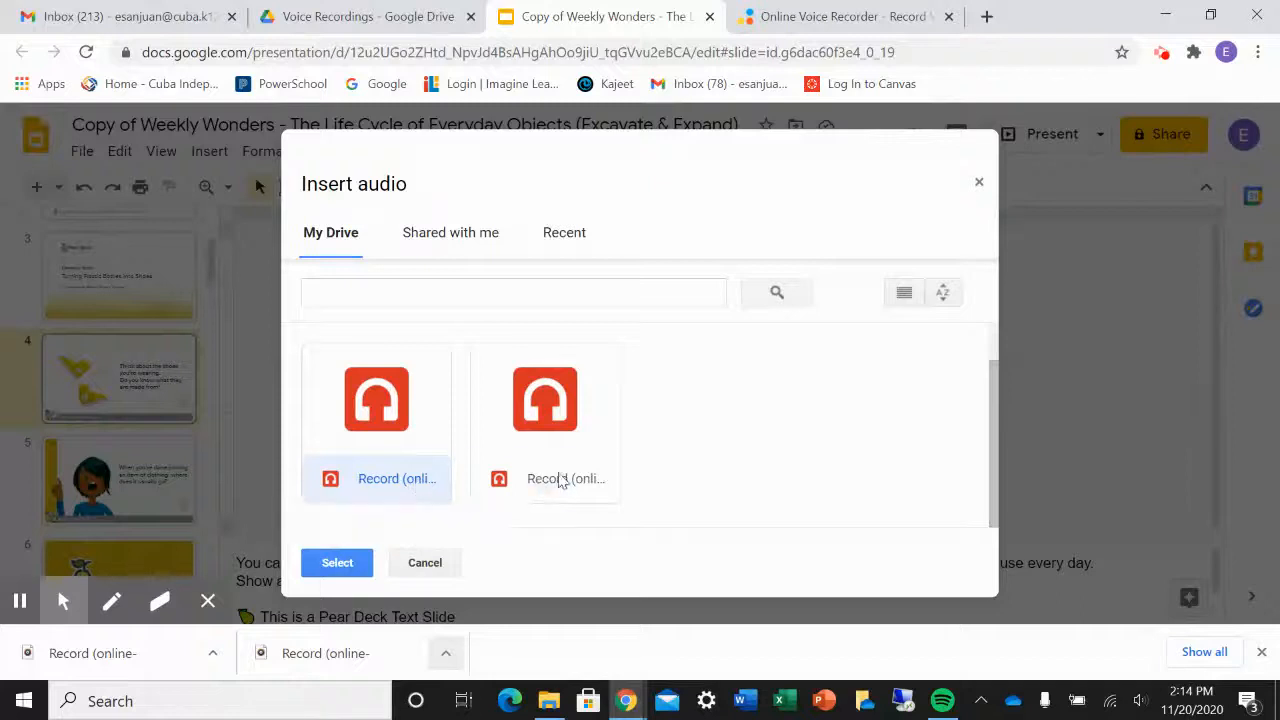
{"action": "left_click", "coordinate": [561, 478]}
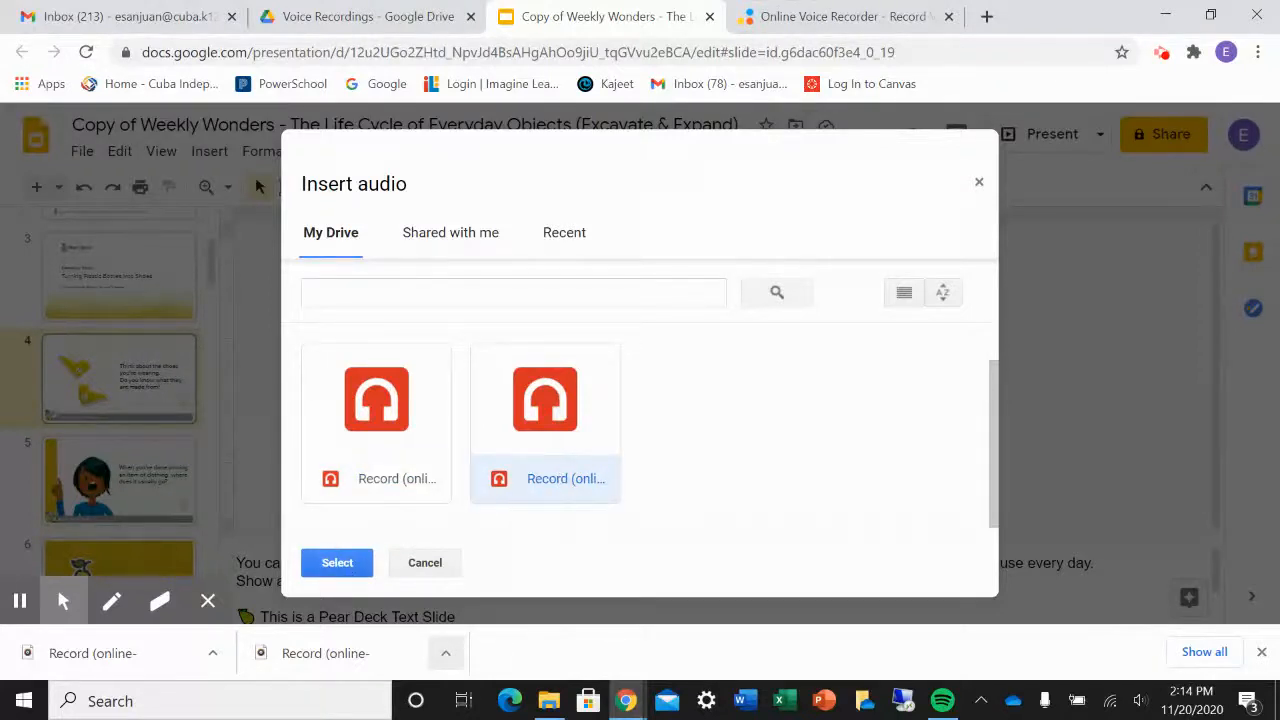
{"action": "left_click", "coordinate": [337, 562]}
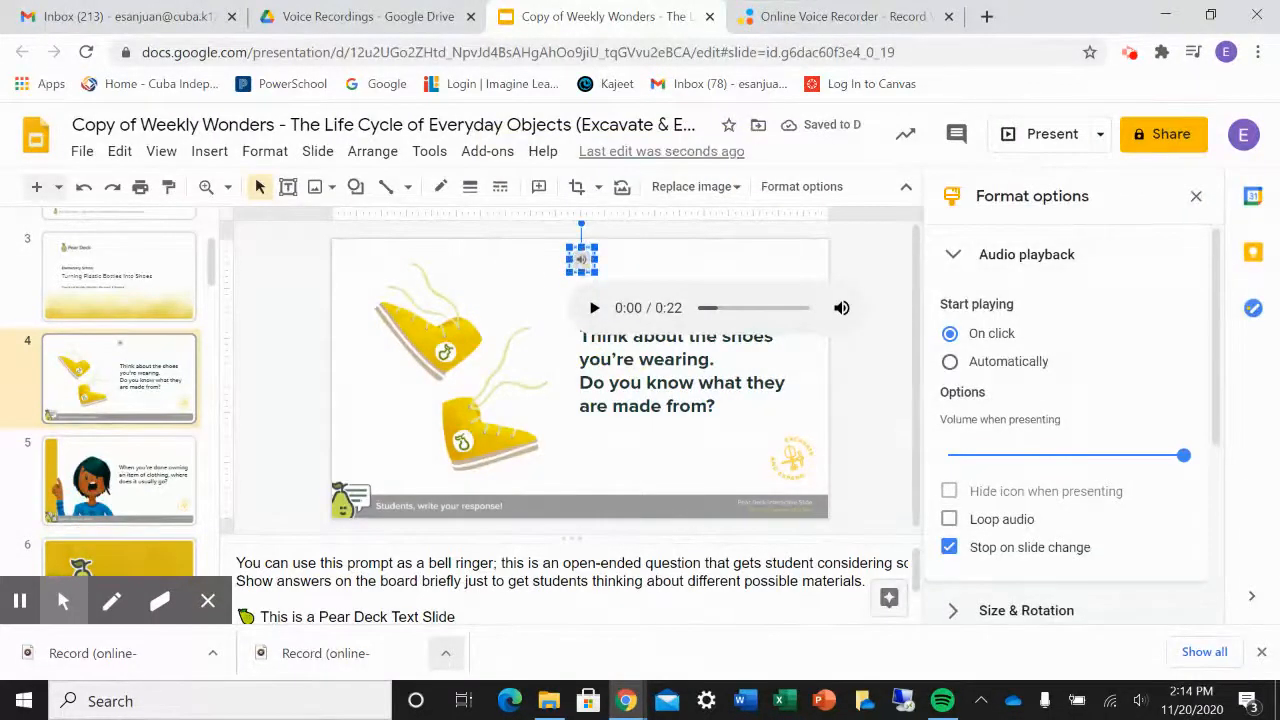
{"action": "left_click_drag", "start_coordinate": [581, 259], "coordinate": [358, 265]}
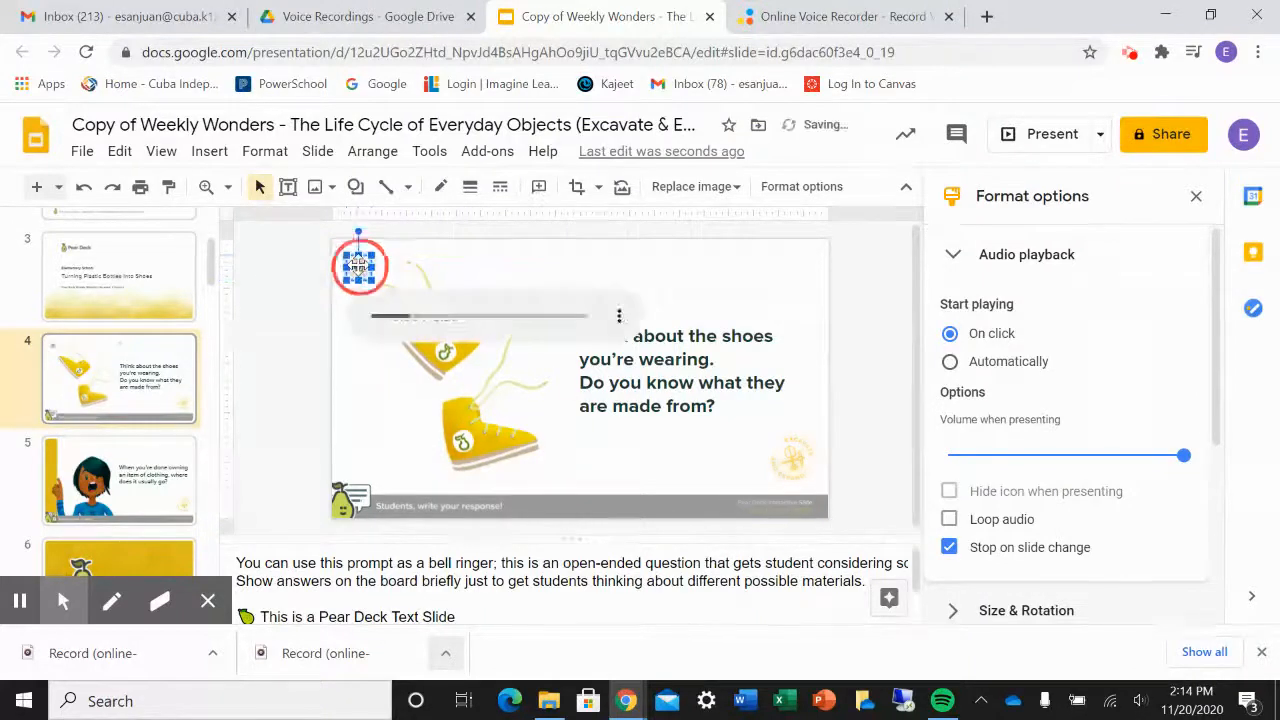